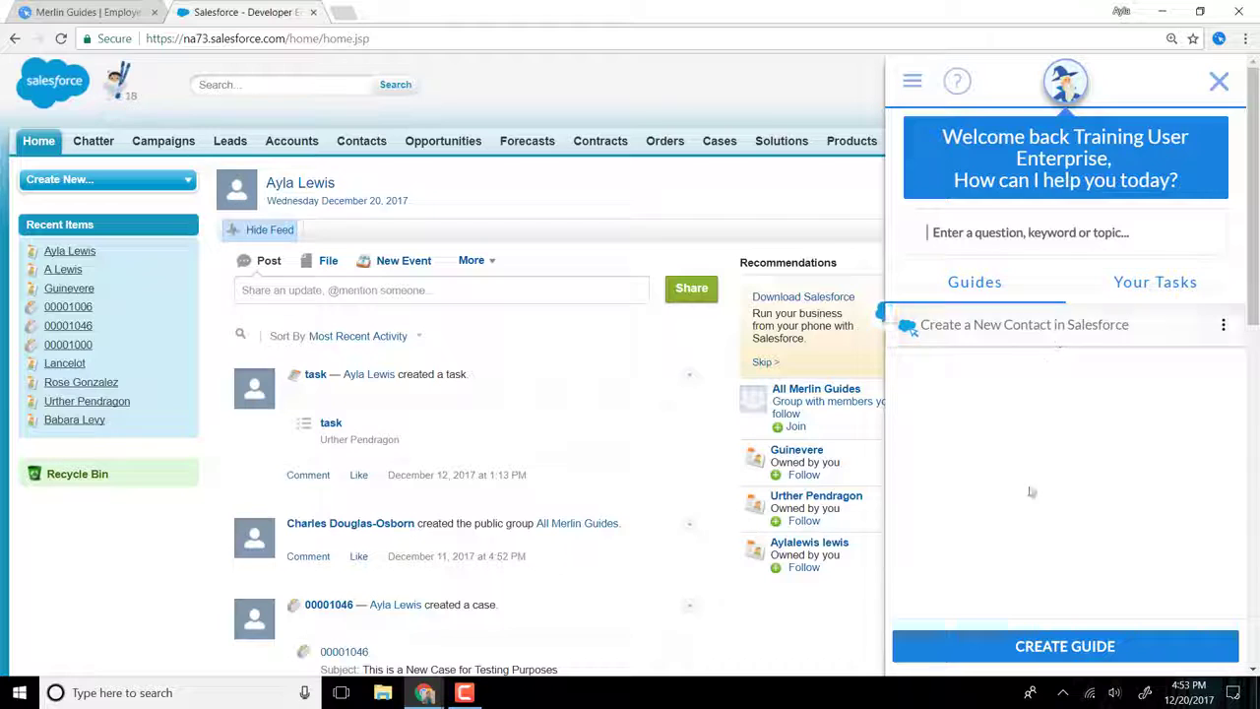
# Step: Create a new Software Guide and start recording it
pyautogui.click(1030, 652)
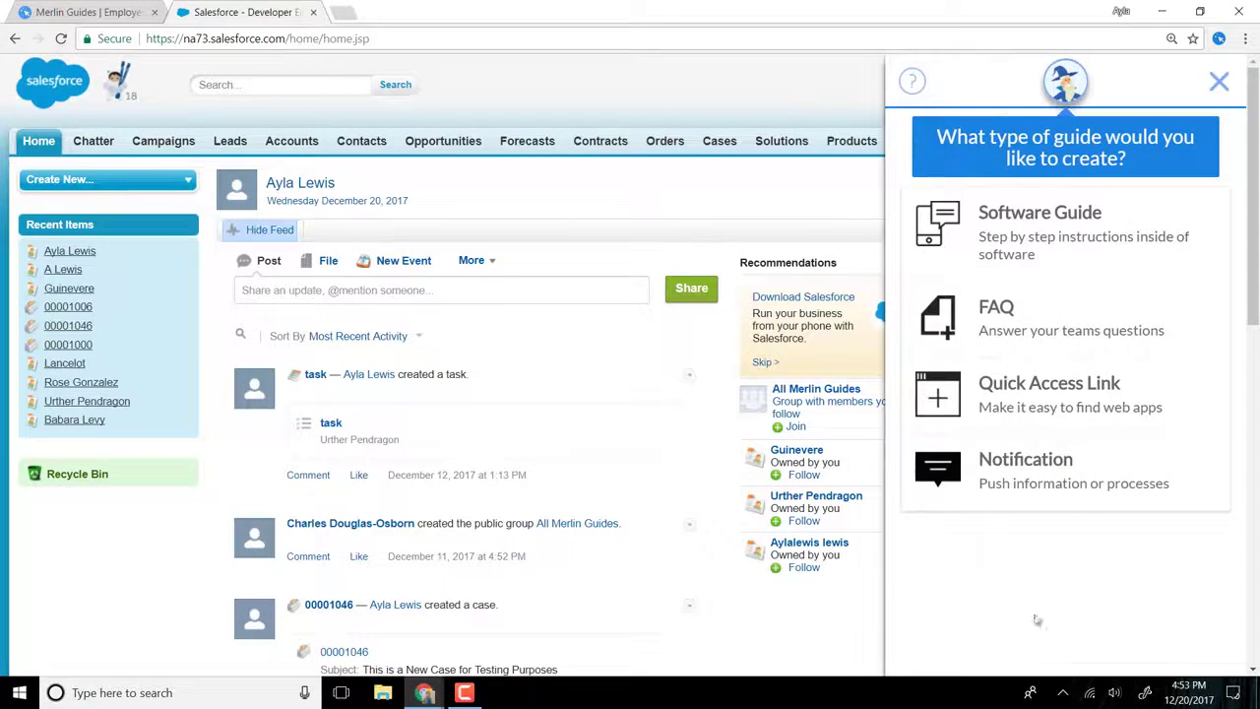
pyautogui.click(1051, 283)
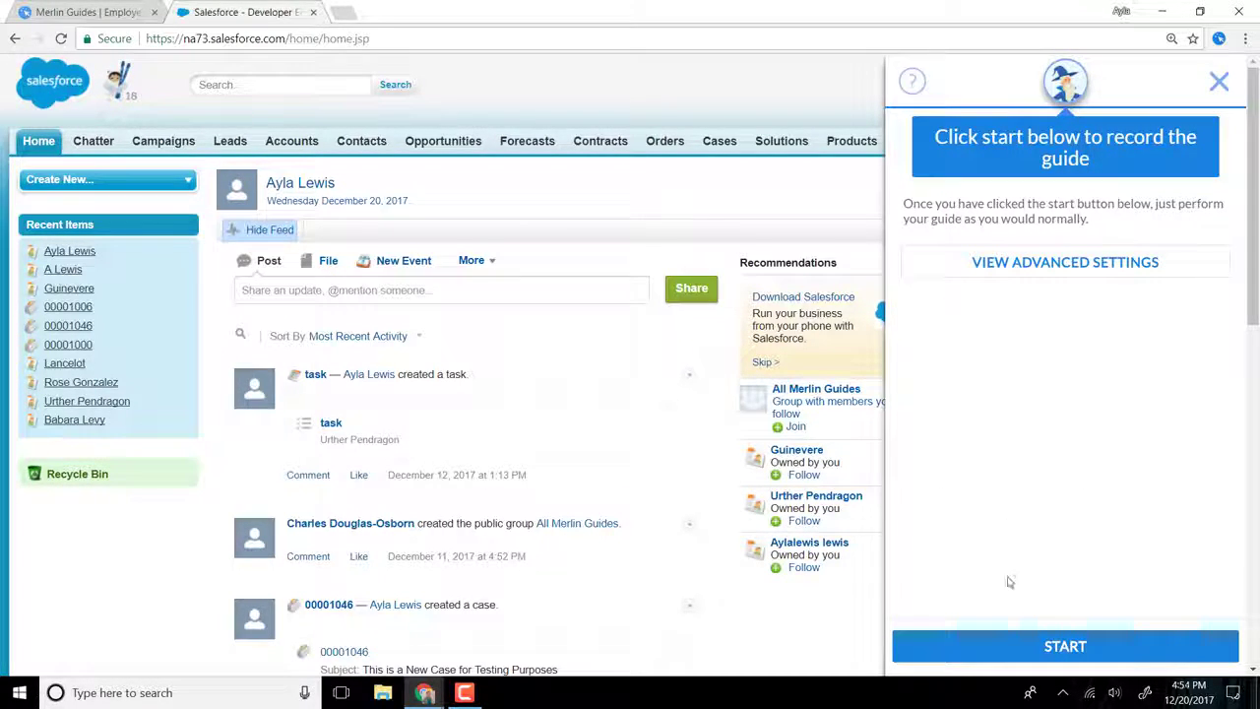
pyautogui.click(1039, 647)
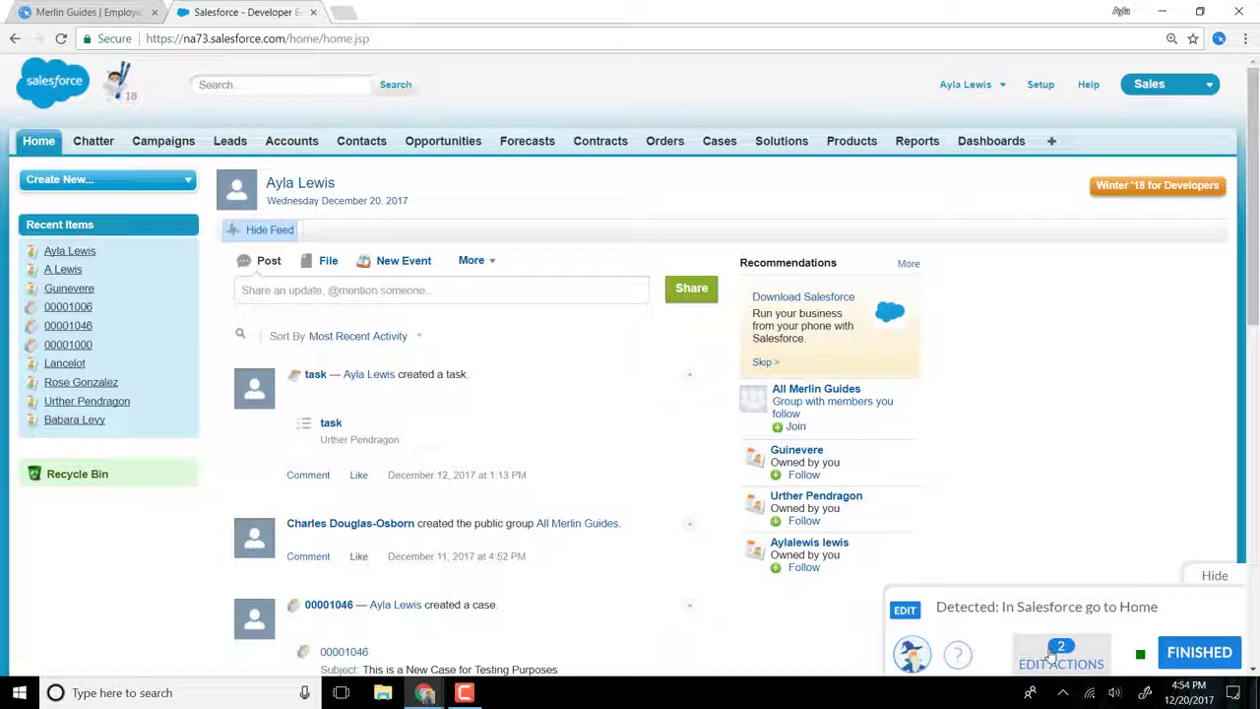
# Step: Remove the automatically recorded Sales and Home navigation actions from the guide
pyautogui.click(1051, 652)
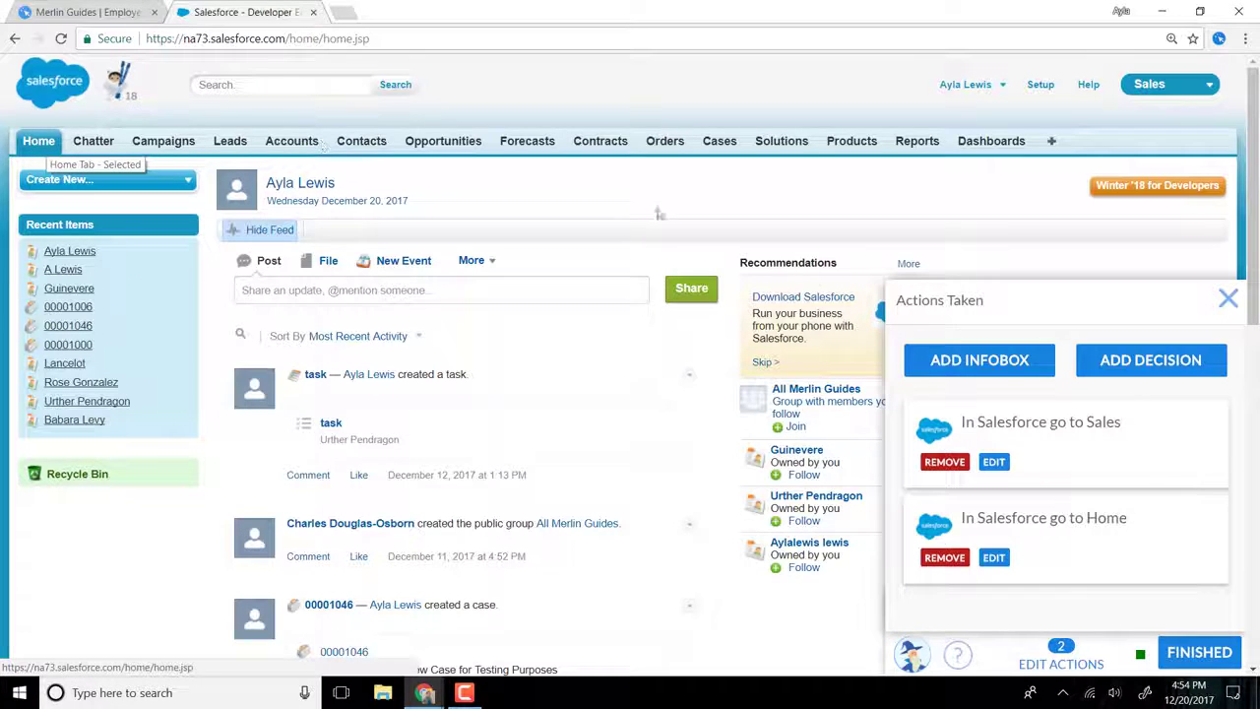
pyautogui.click(944, 462)
pyautogui.click(944, 461)
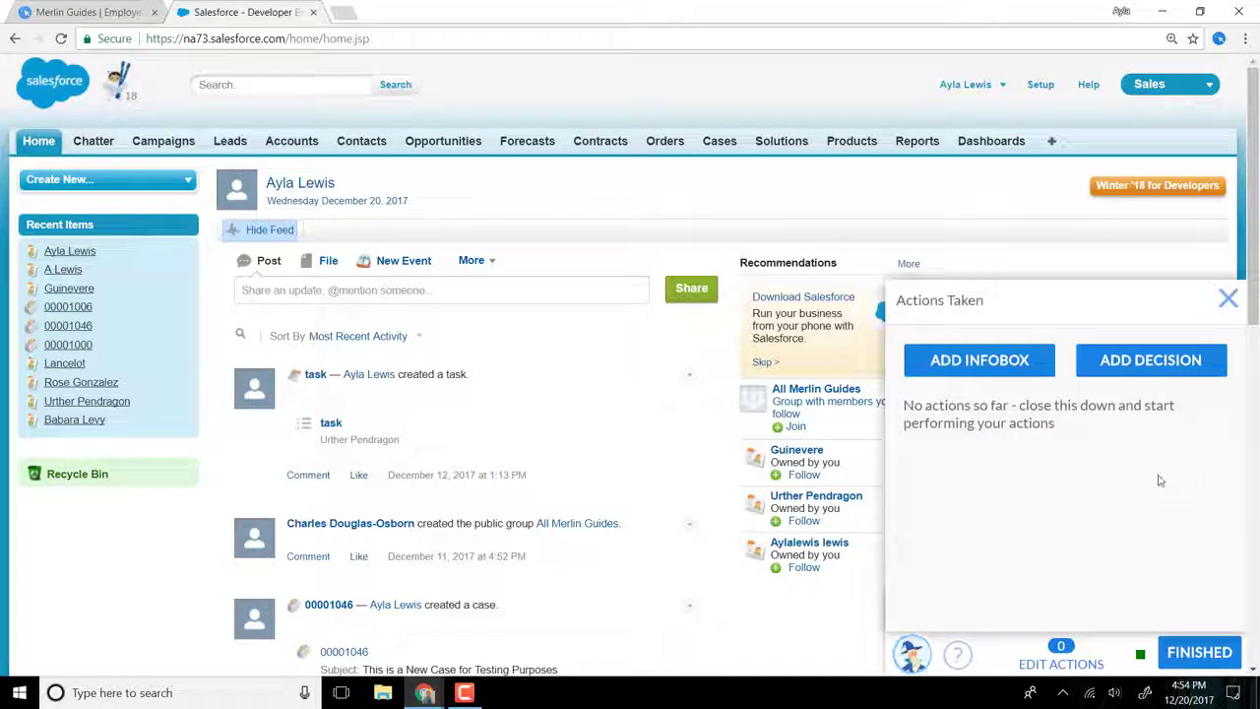
pyautogui.click(1228, 301)
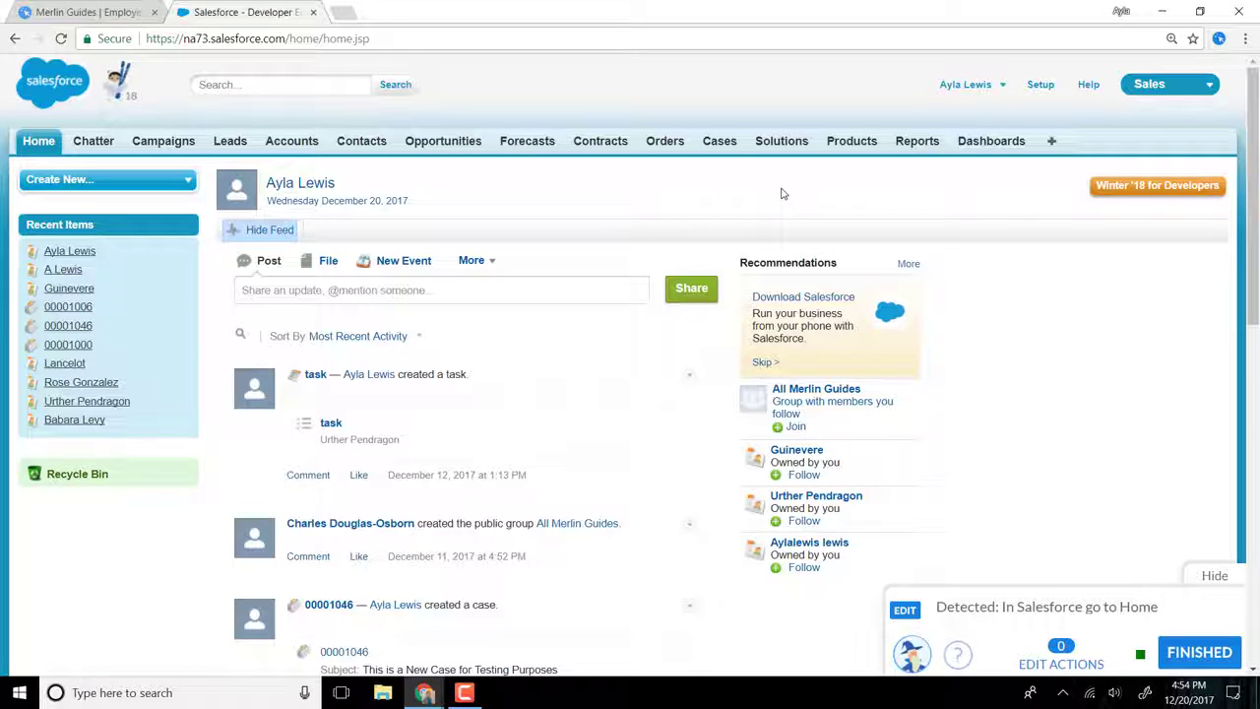
# Step: Record opening the Salesforce Reports page as the guide's first action
pyautogui.click(917, 142)
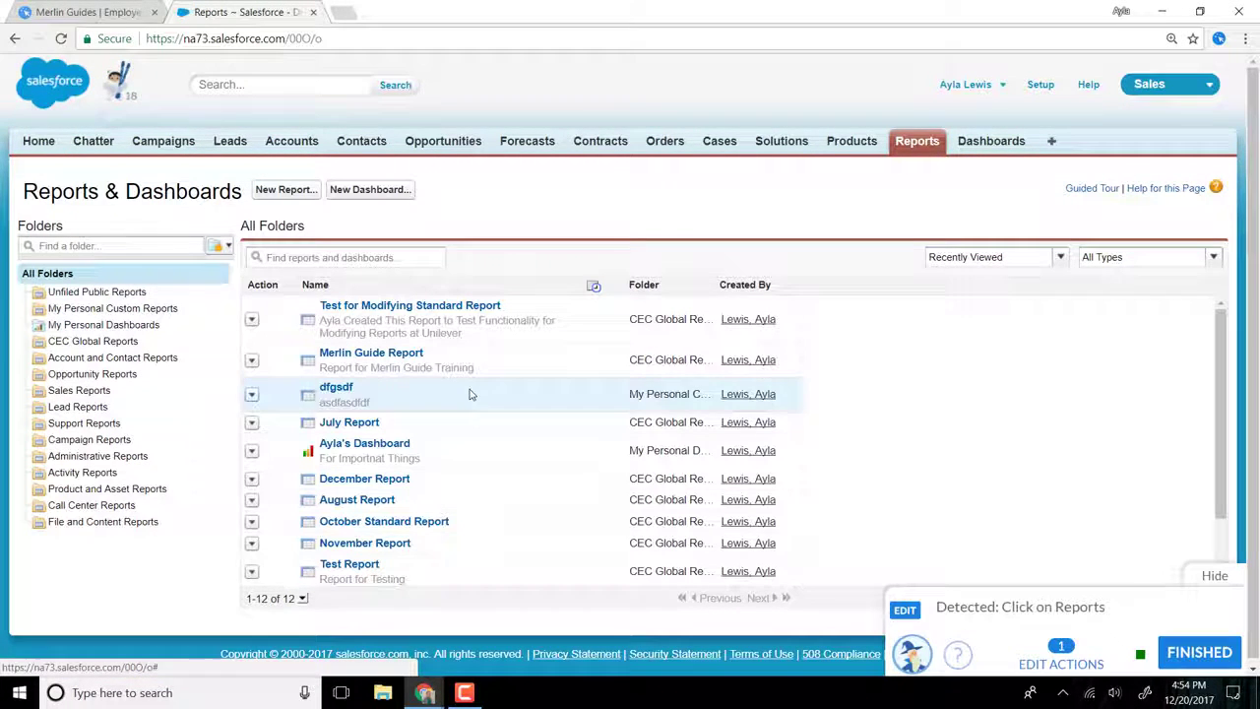
pyautogui.click(122, 345)
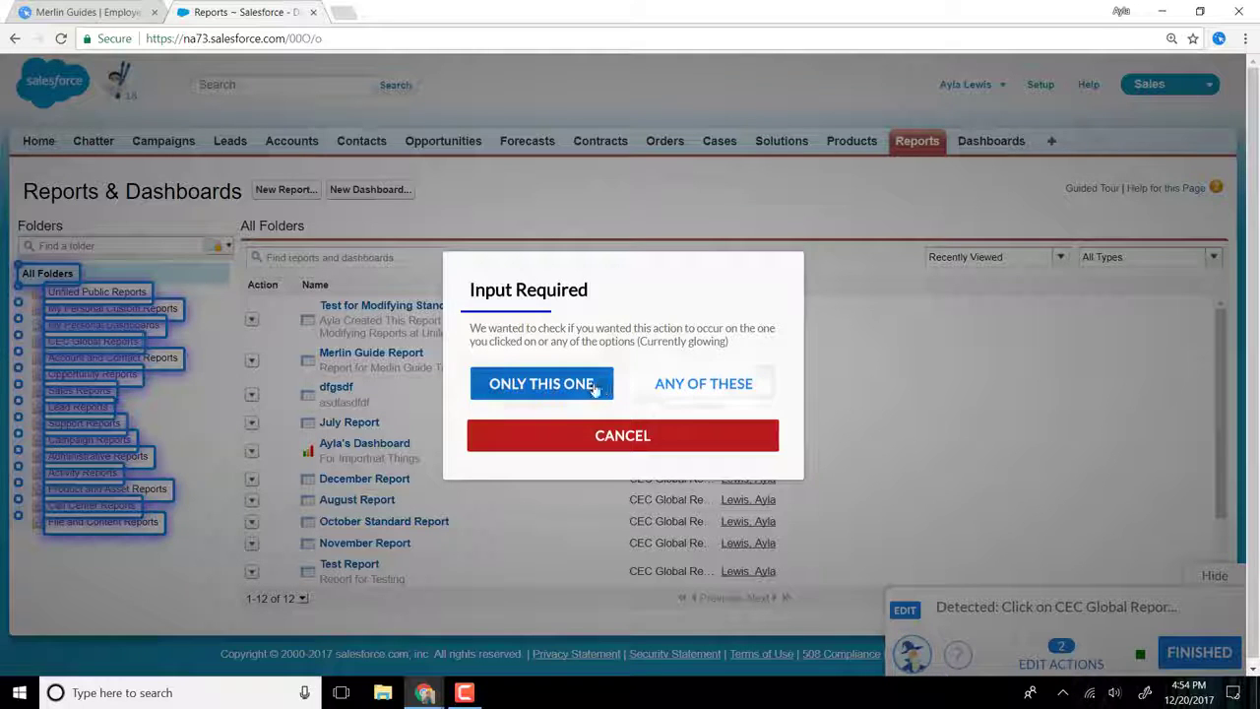
pyautogui.click(615, 436)
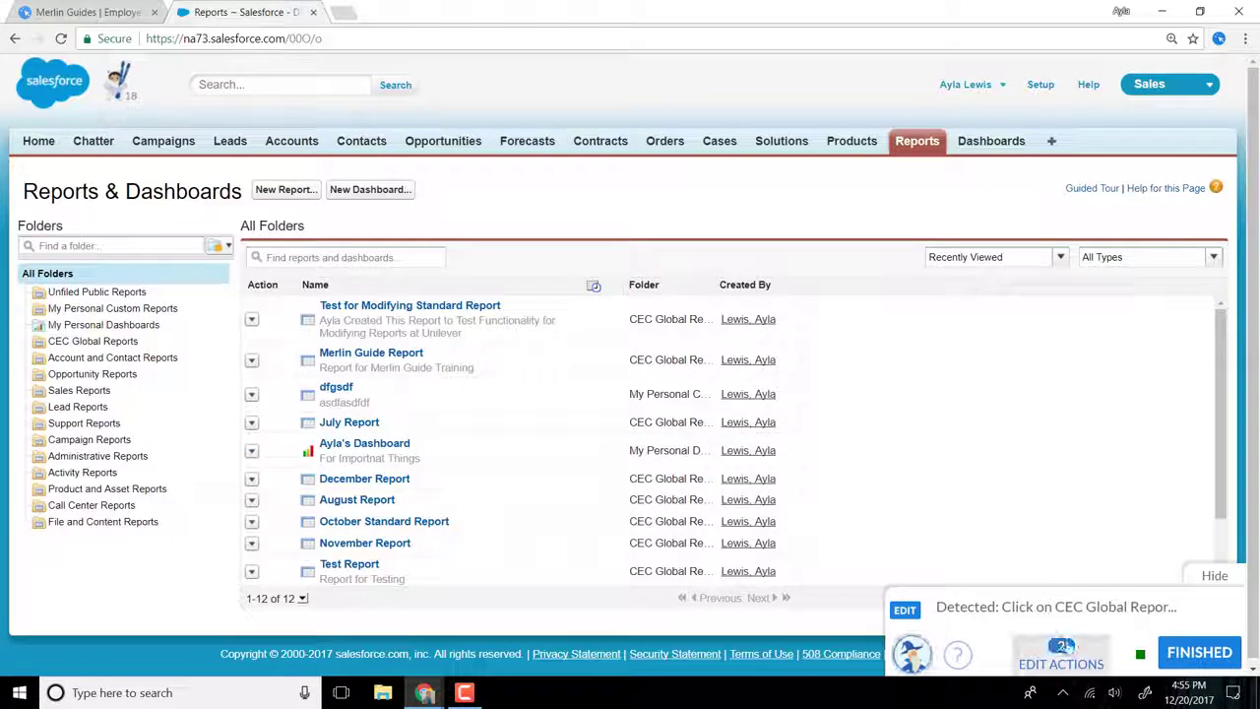
pyautogui.click(1062, 654)
pyautogui.scroll(-1, 1011, 517)
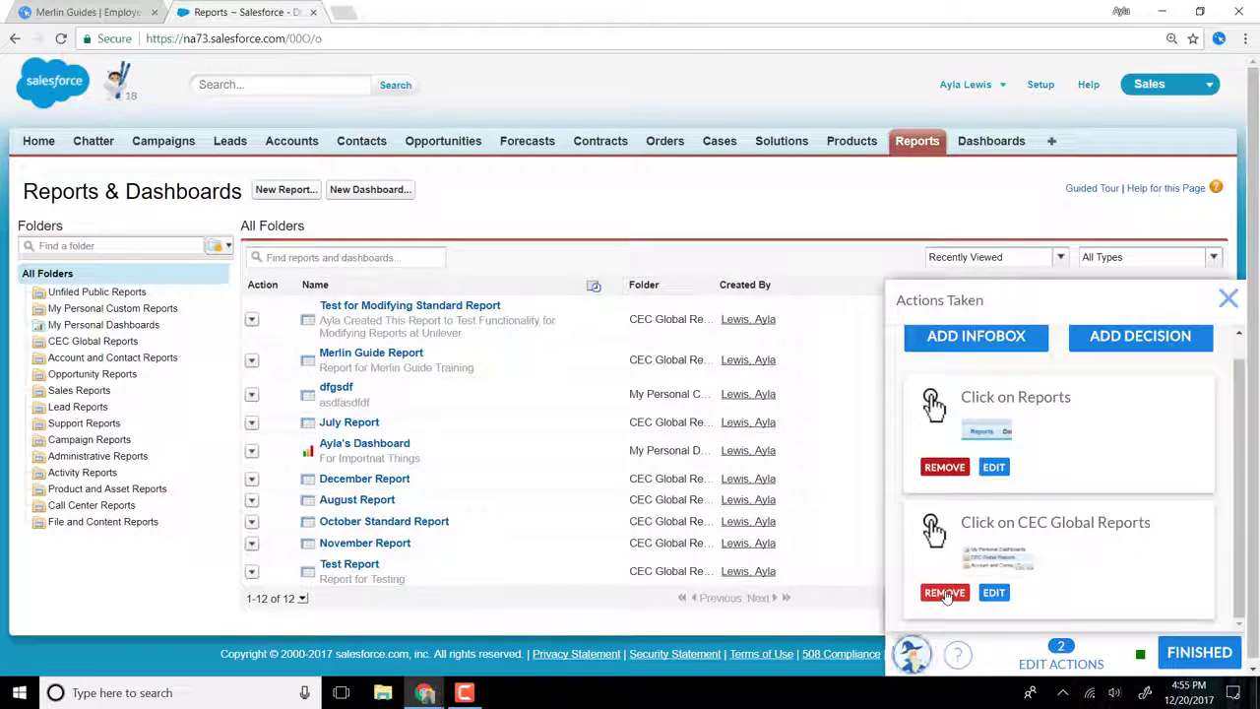
pyautogui.click(945, 594)
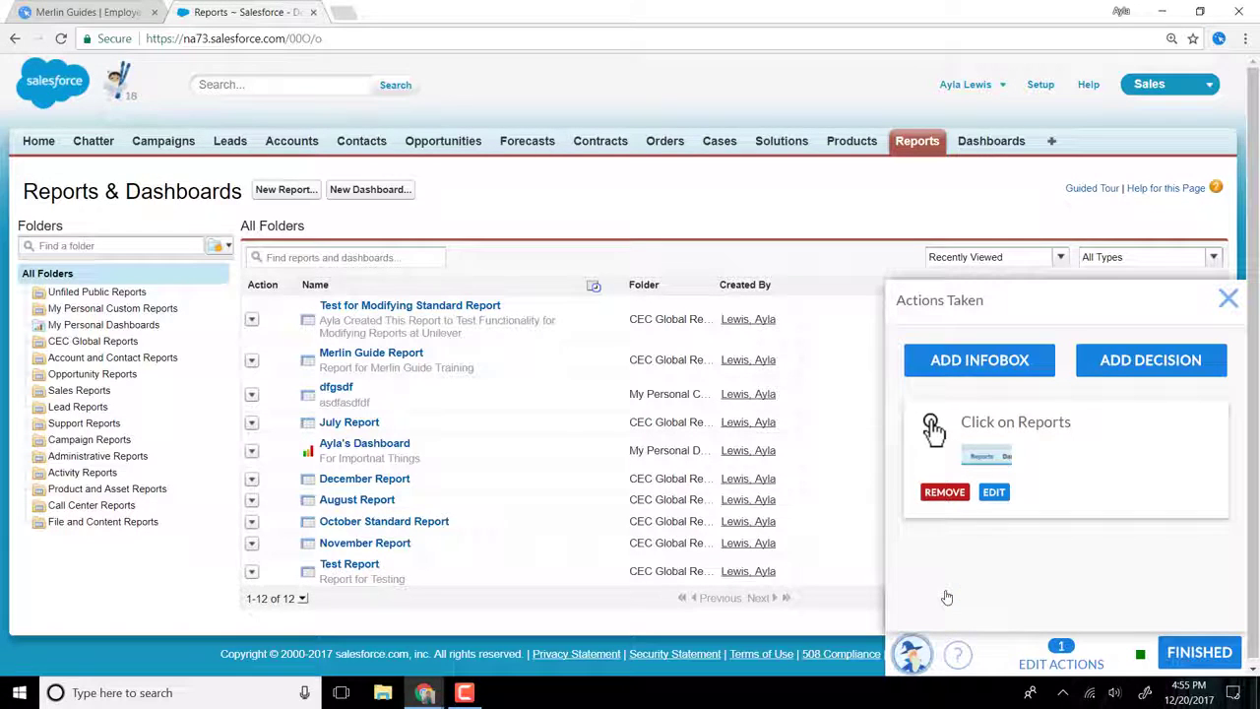
pyautogui.click(1227, 298)
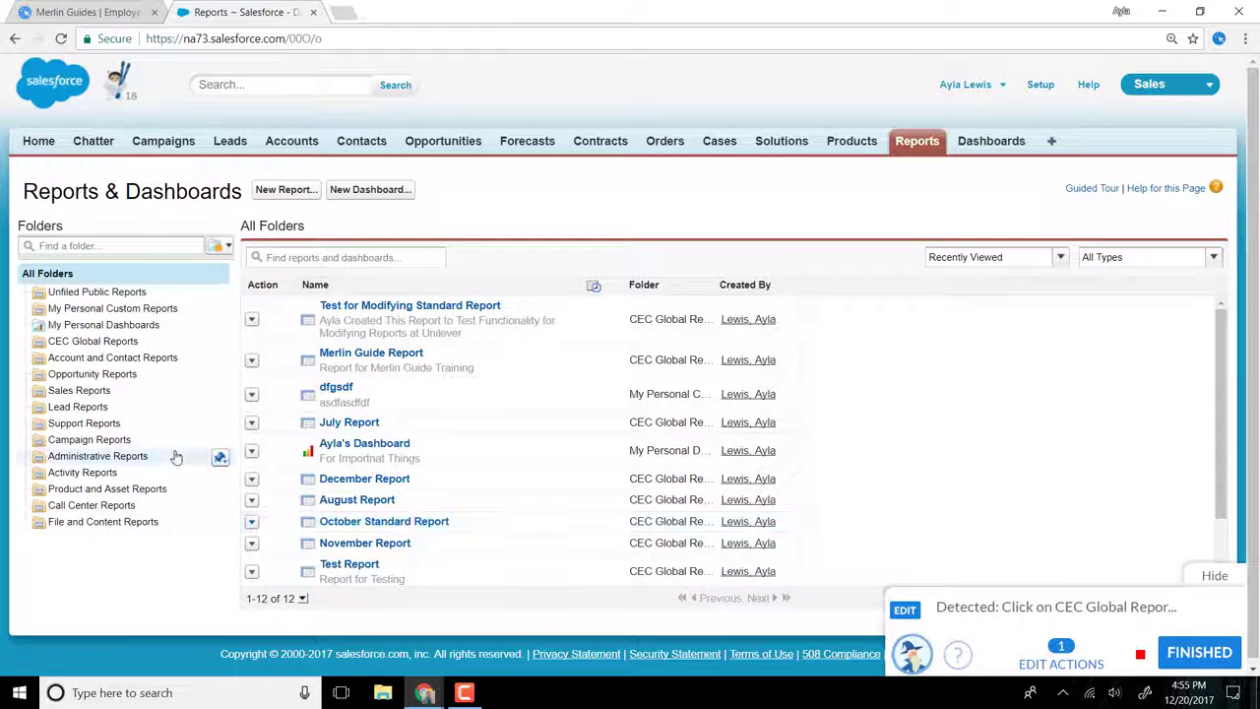
# Step: Record selecting the CEC Global Reports folder and opening Test for Modifying Standard Report for customization
pyautogui.click(93, 340)
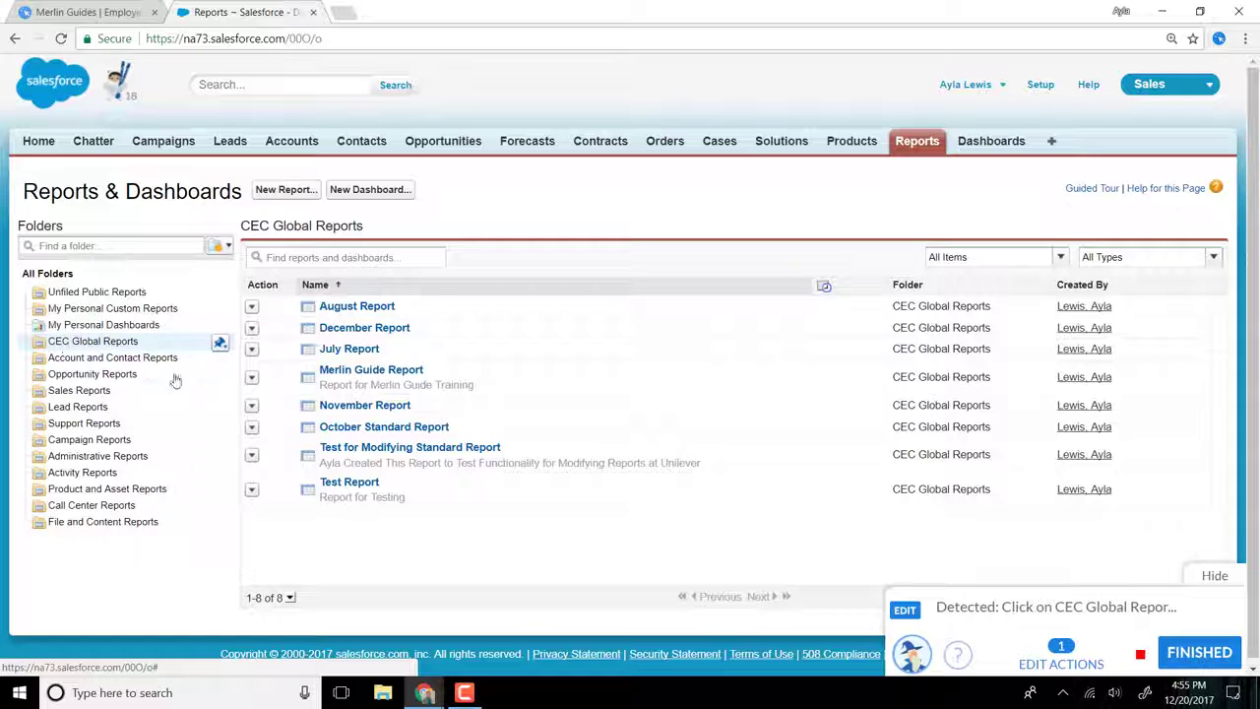
pyautogui.click(252, 459)
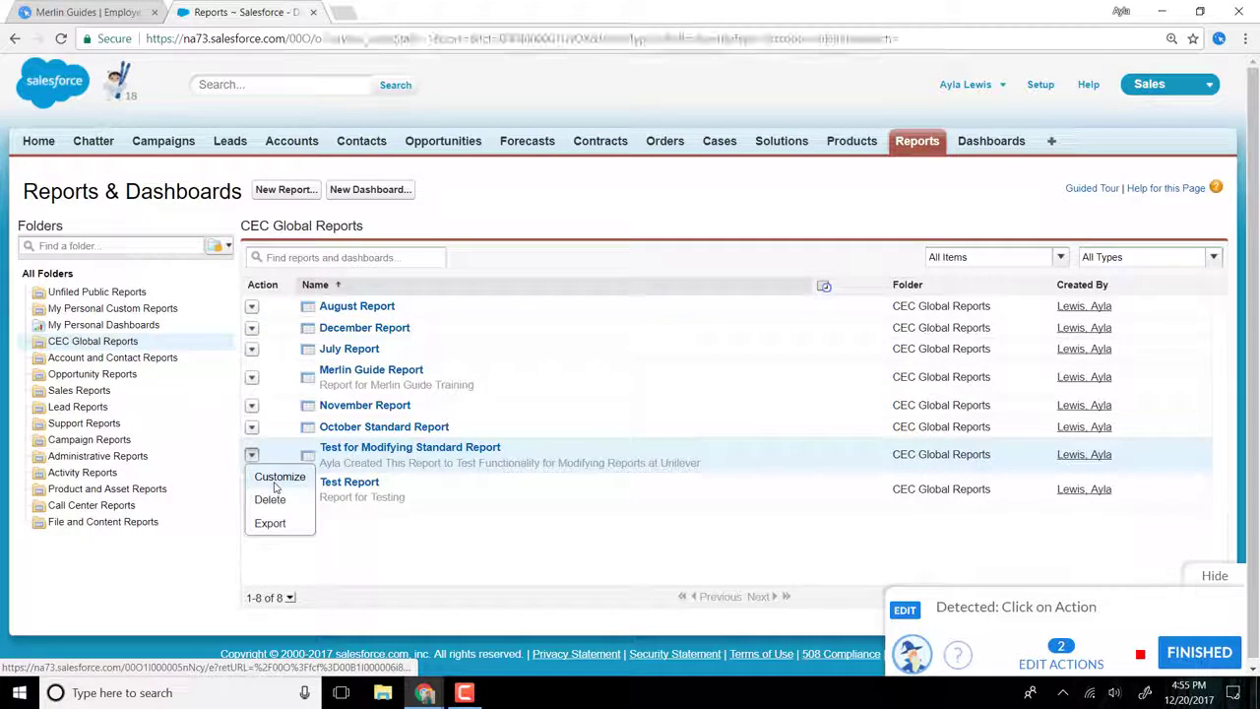
pyautogui.click(275, 482)
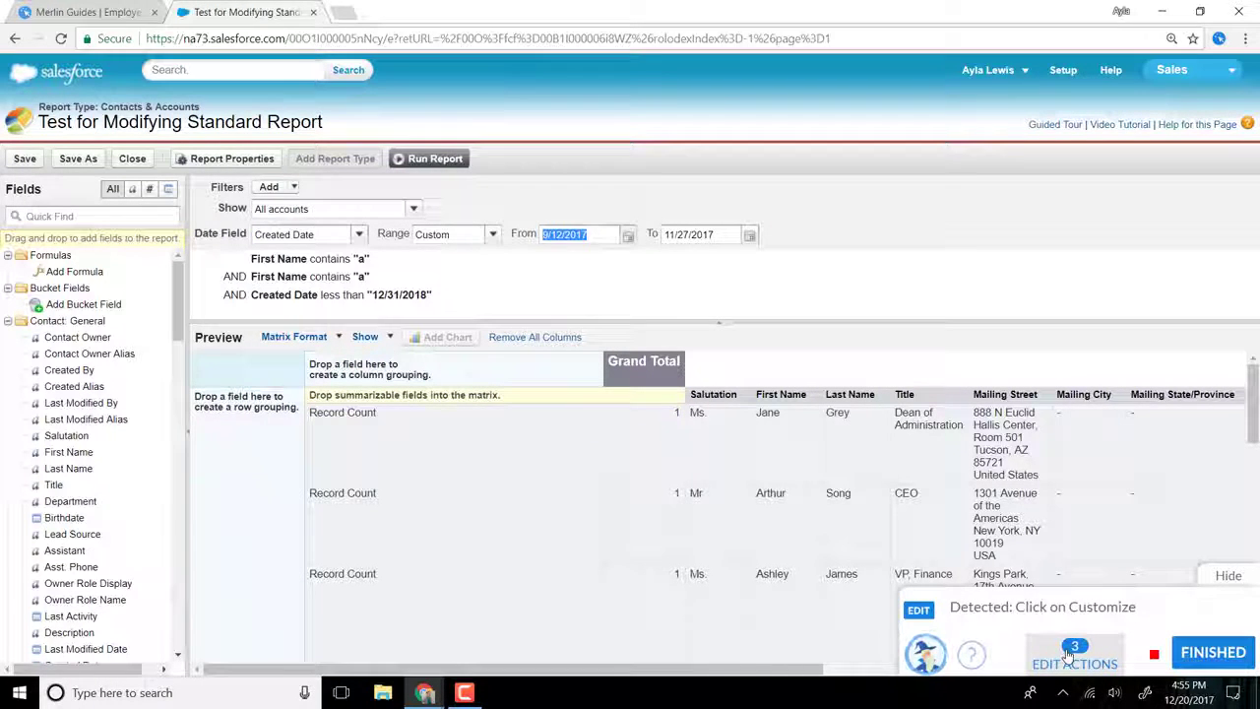
# Step: Set the recorded Click on Action step's custom message to "Click on the dropdown arrow to edit the Test for Modifying Standard Report"
pyautogui.click(1073, 663)
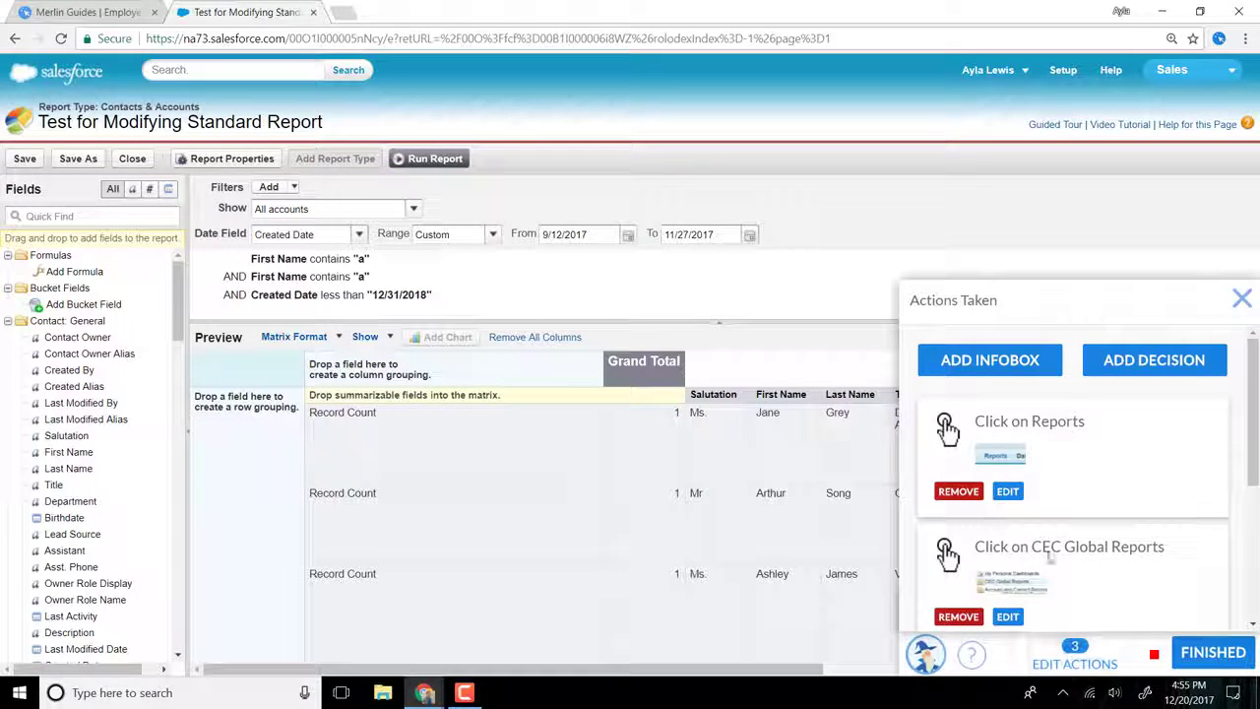
pyautogui.scroll(-2, 1032, 501)
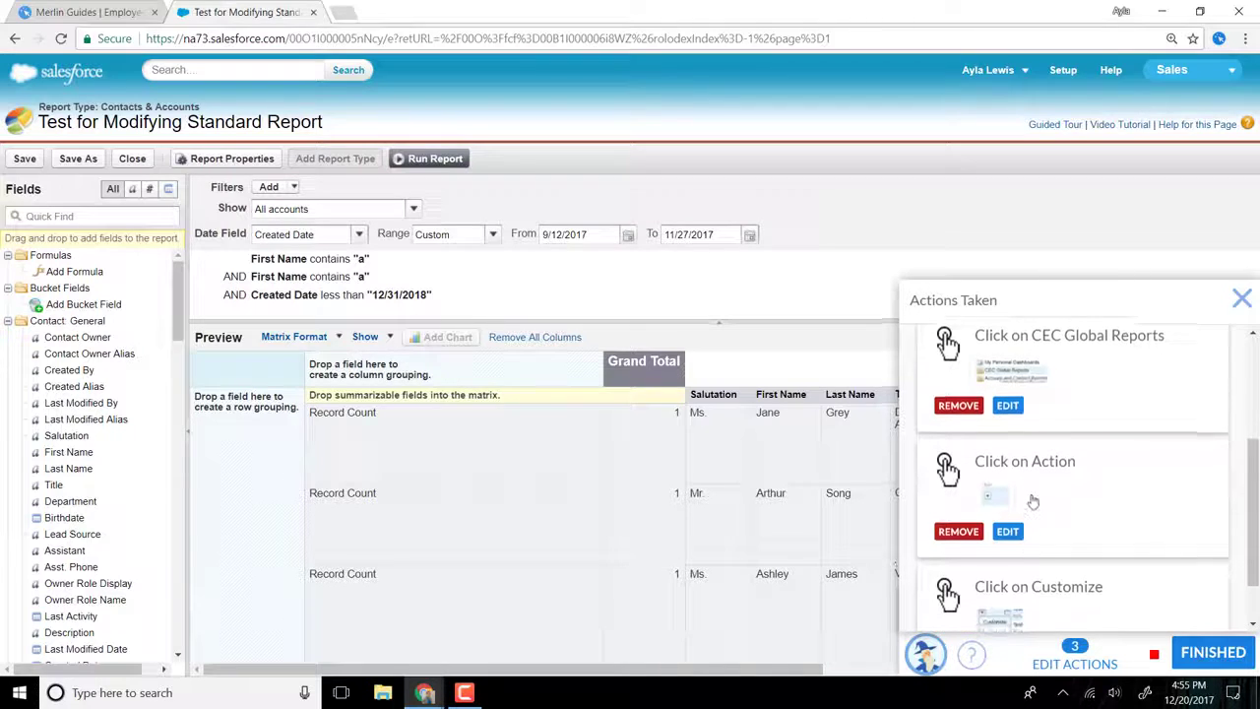
pyautogui.scroll(-1, 1031, 501)
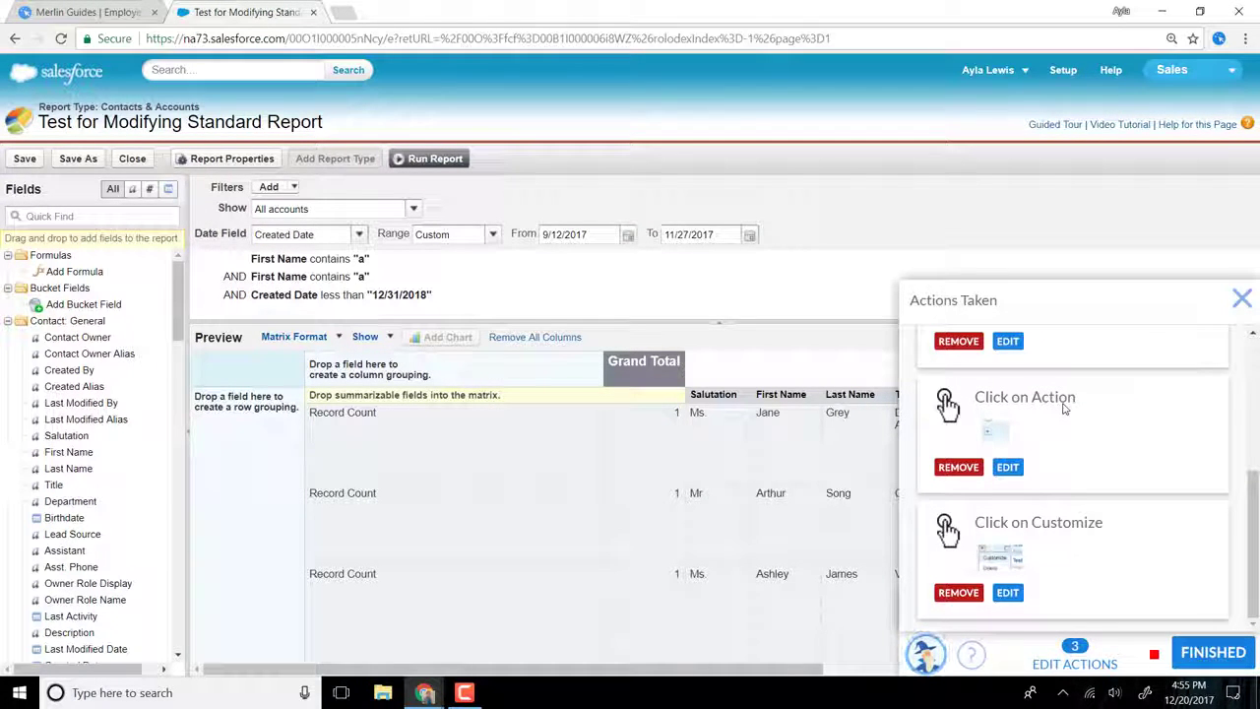
pyautogui.click(1011, 469)
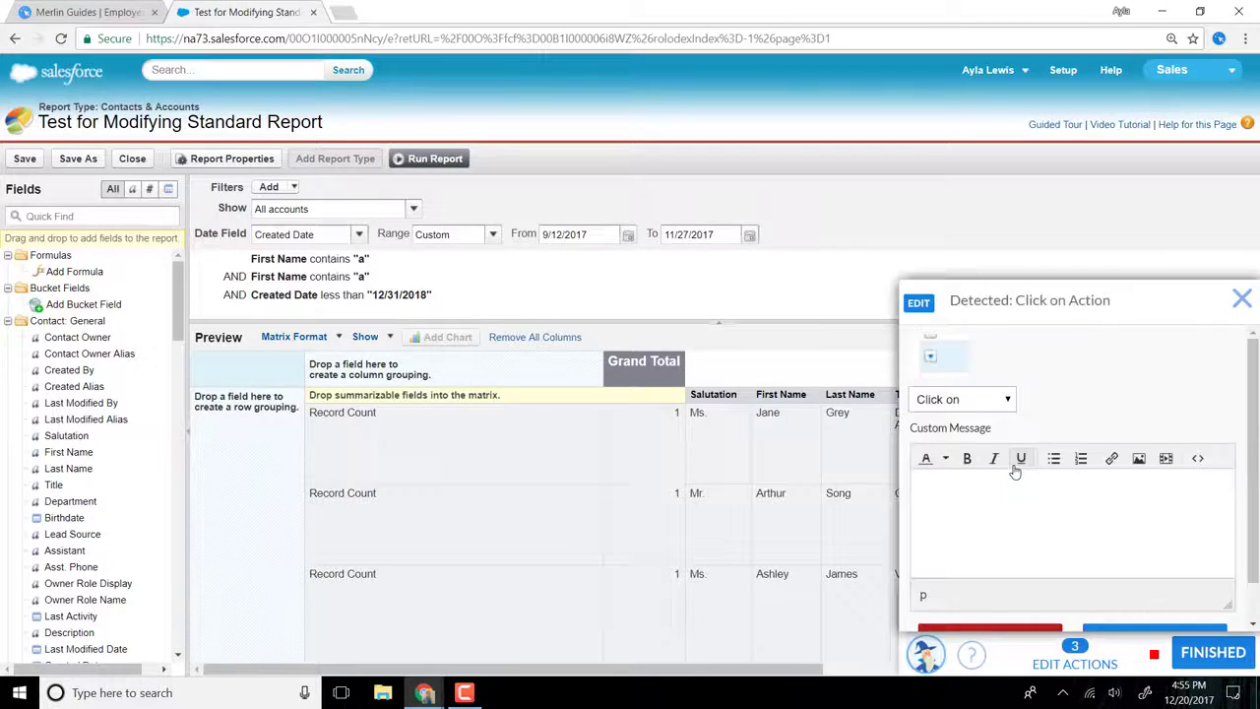
pyautogui.write('Cl')
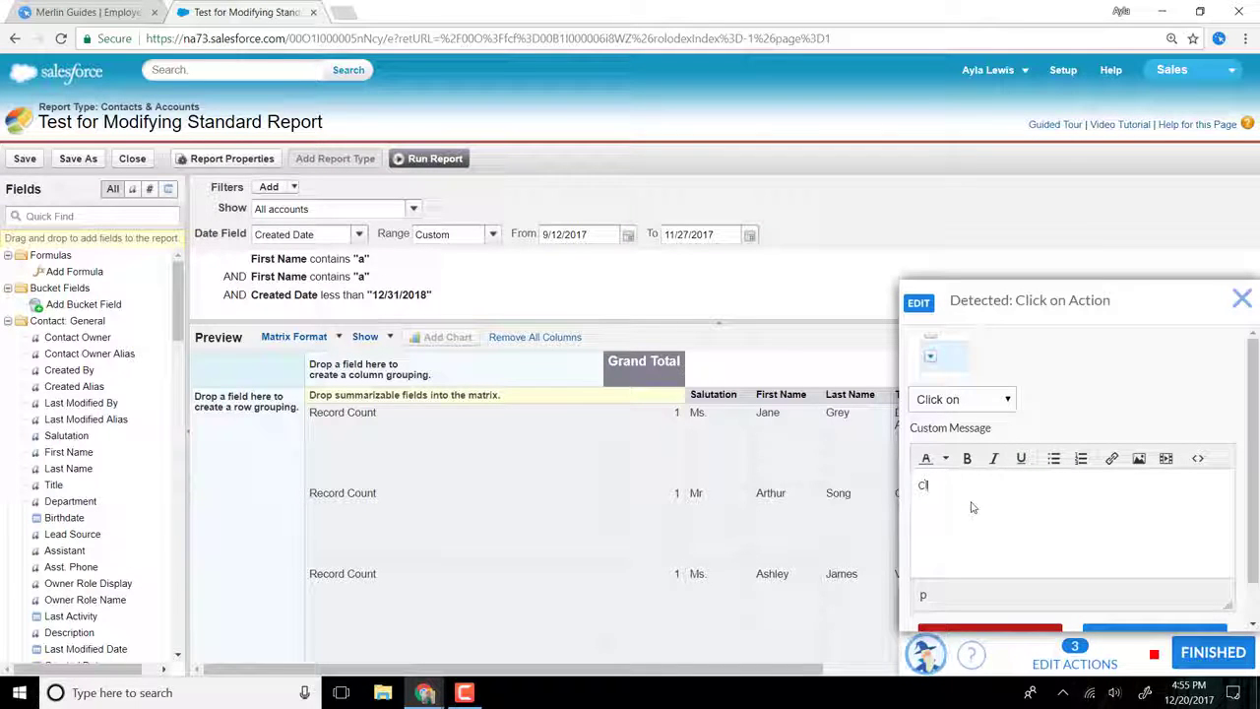
pyautogui.write('ick on the dr')
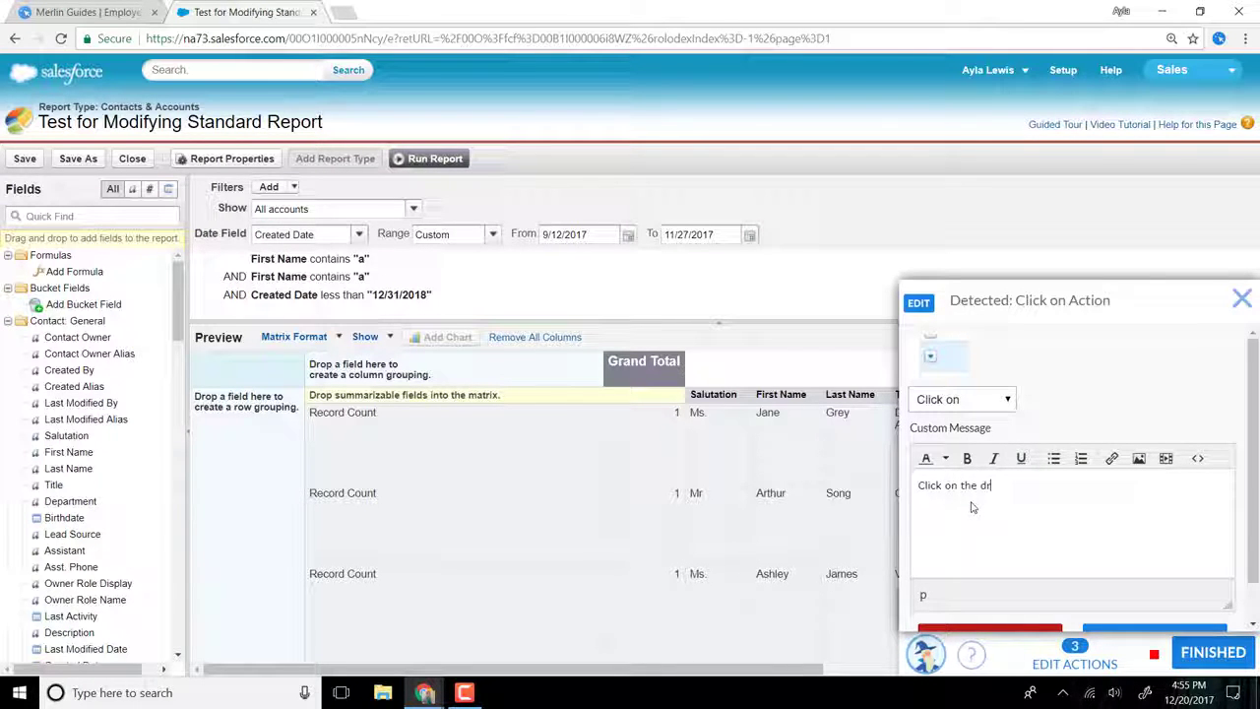
pyautogui.write('opdown arrow to ')
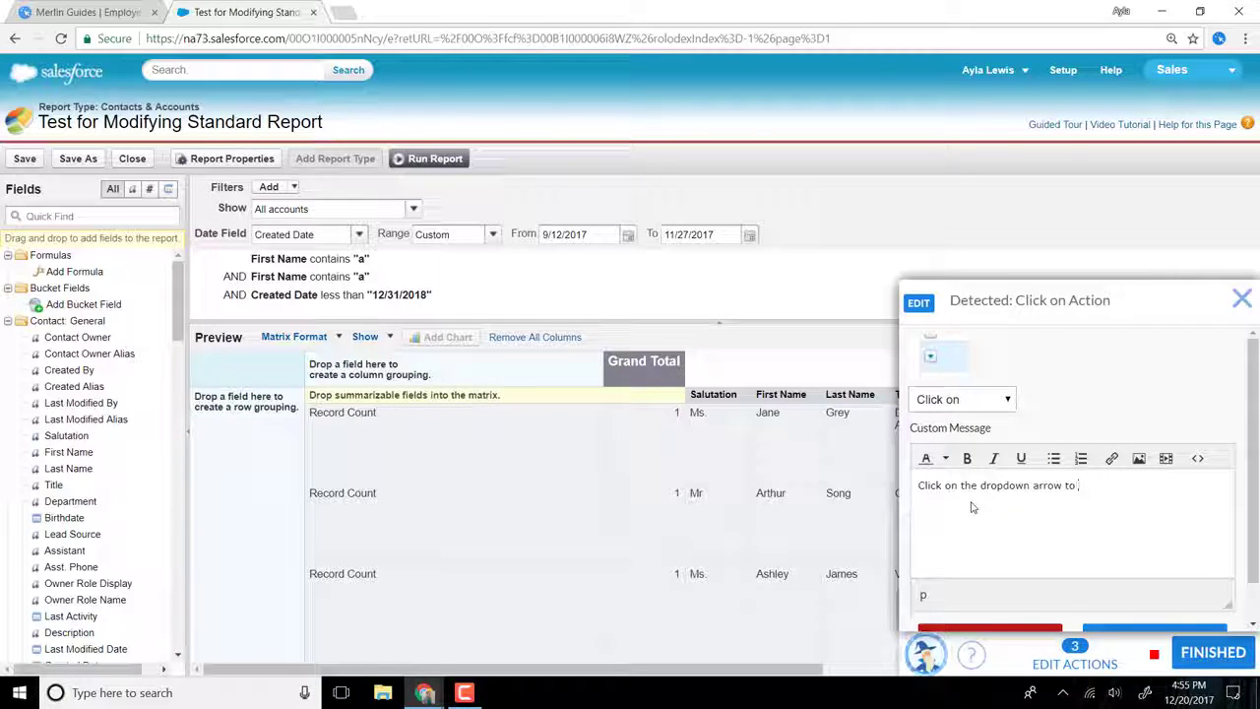
pyautogui.write('edit the Tes')
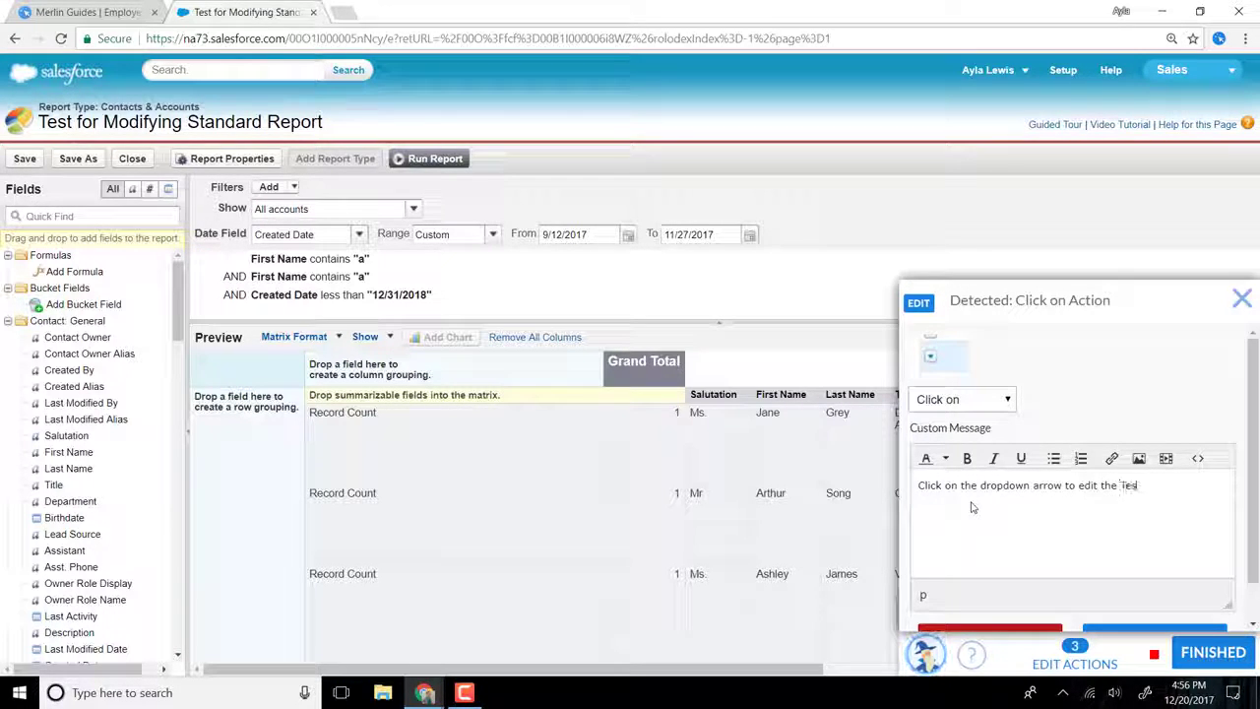
pyautogui.write('t for Modify')
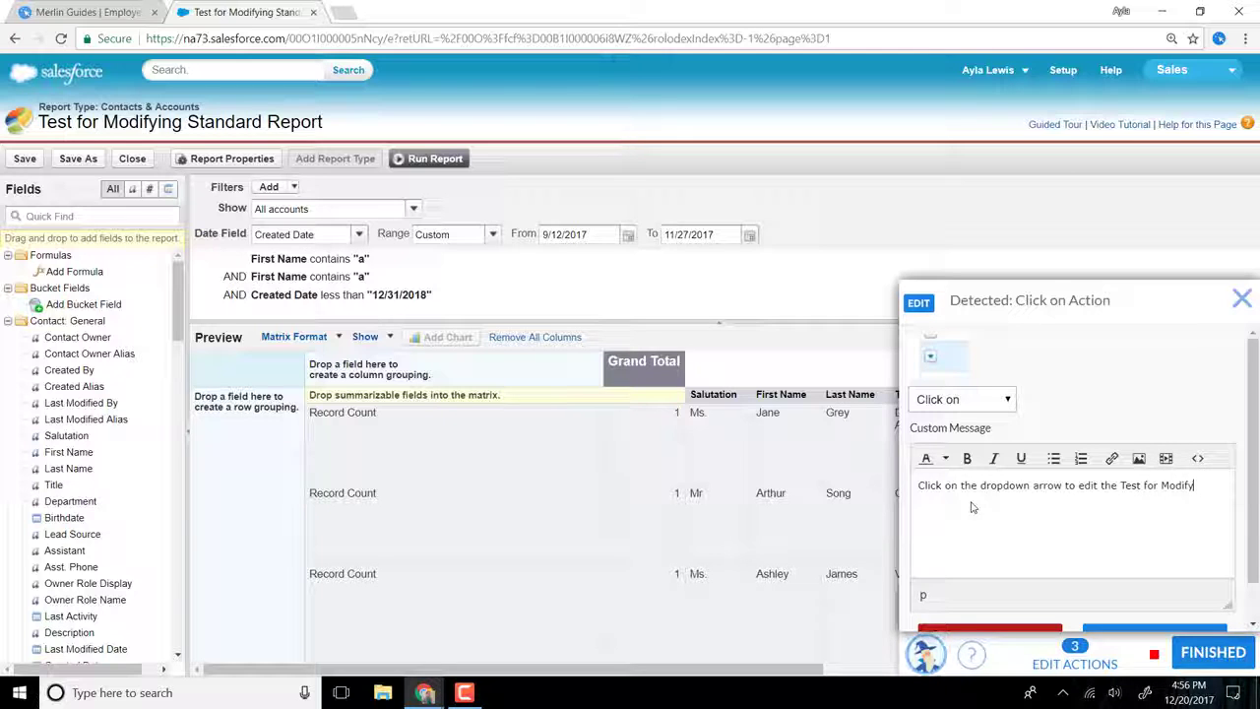
pyautogui.write('ing Stan')
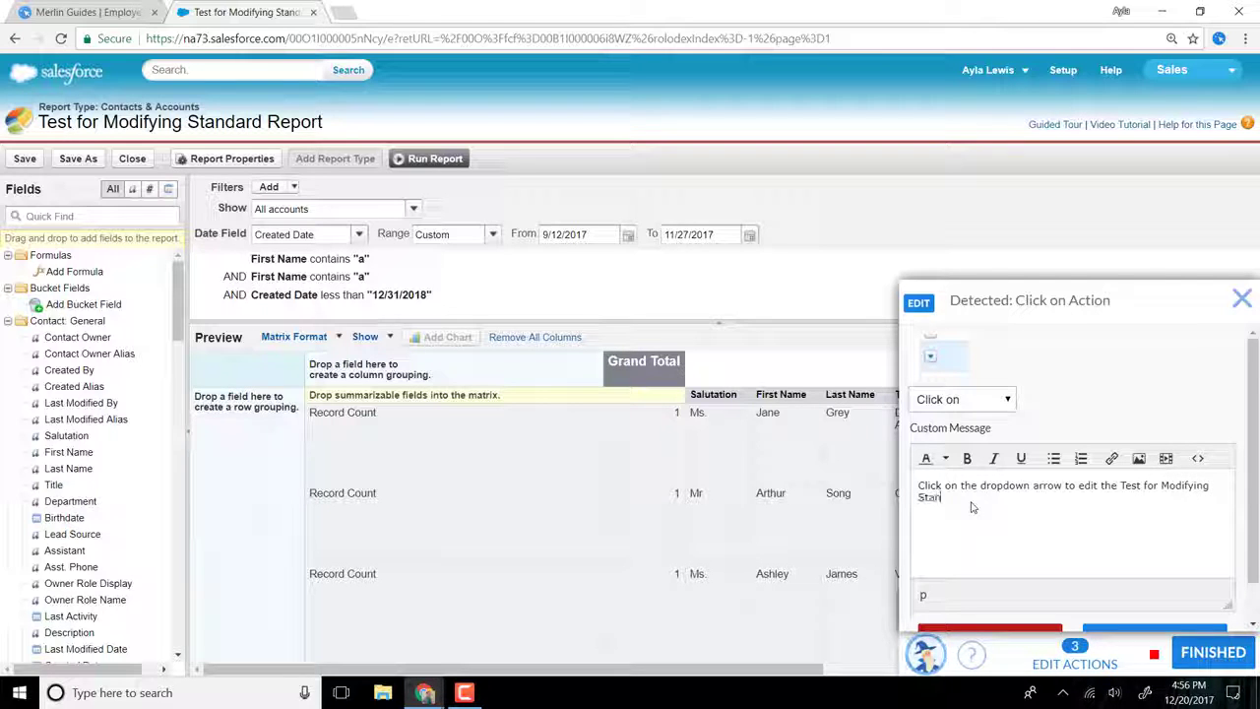
pyautogui.write('dadr R')
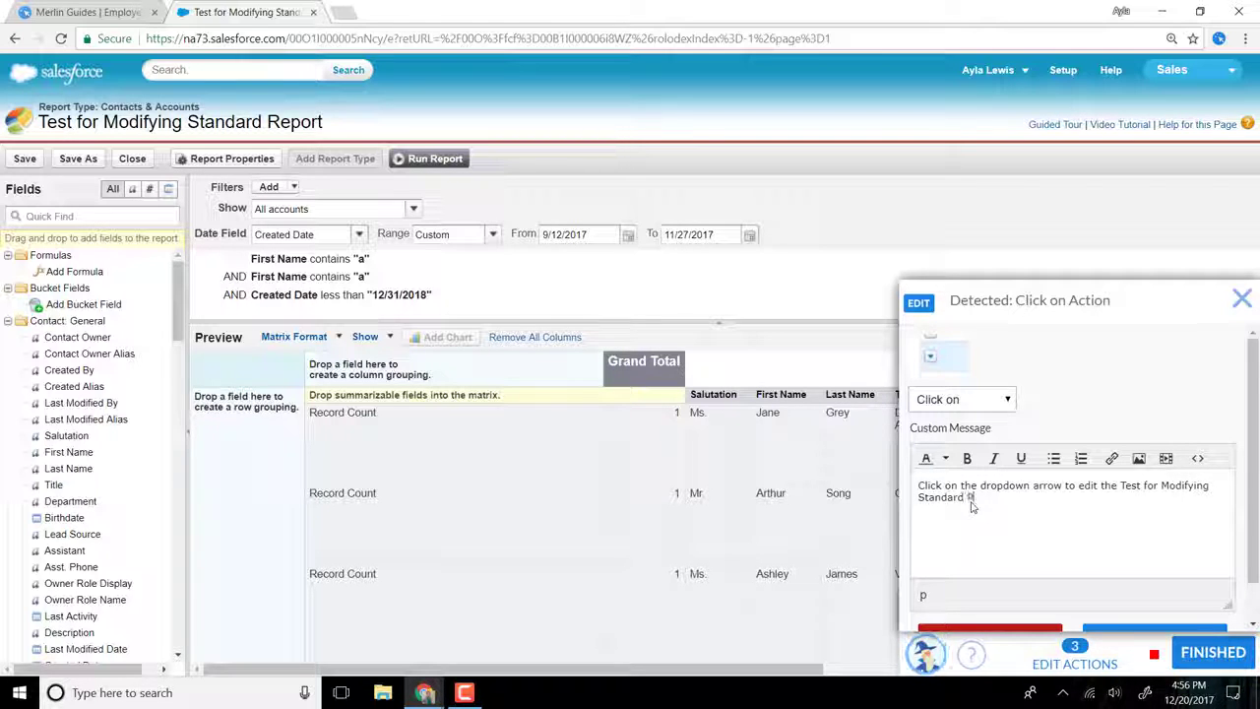
pyautogui.write('eport')
pyautogui.scroll(-1, 1169, 569)
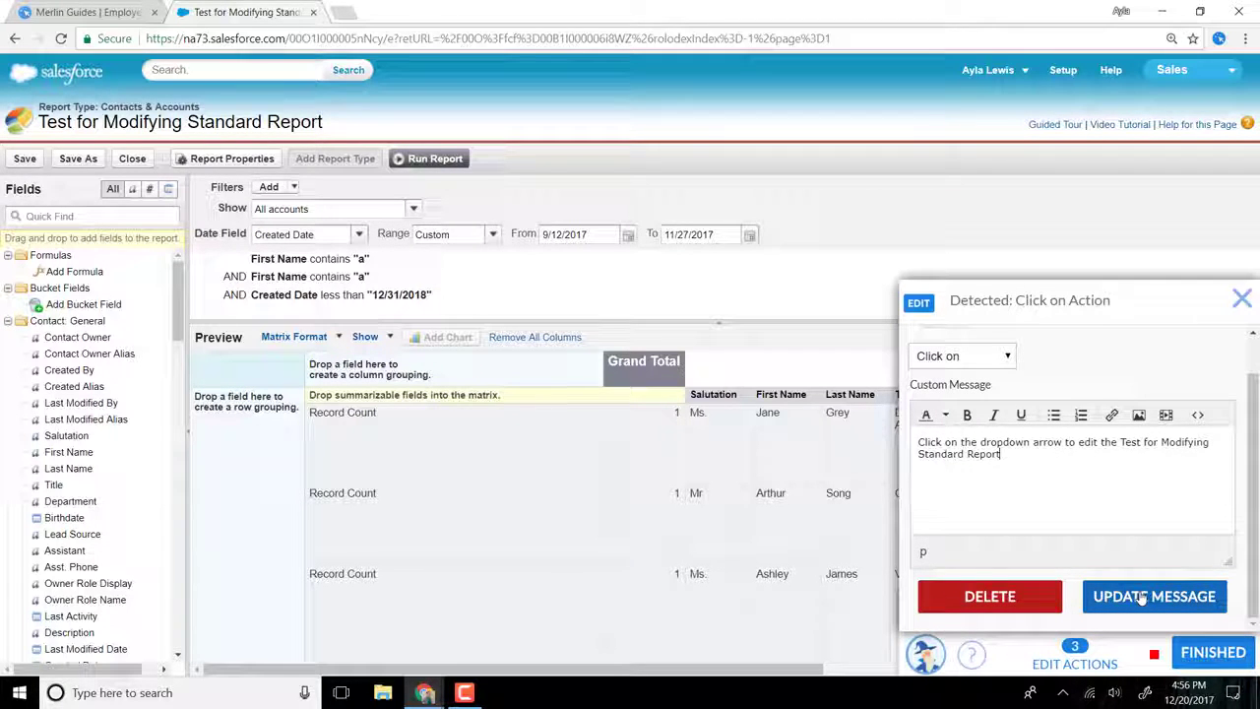
pyautogui.click(1140, 598)
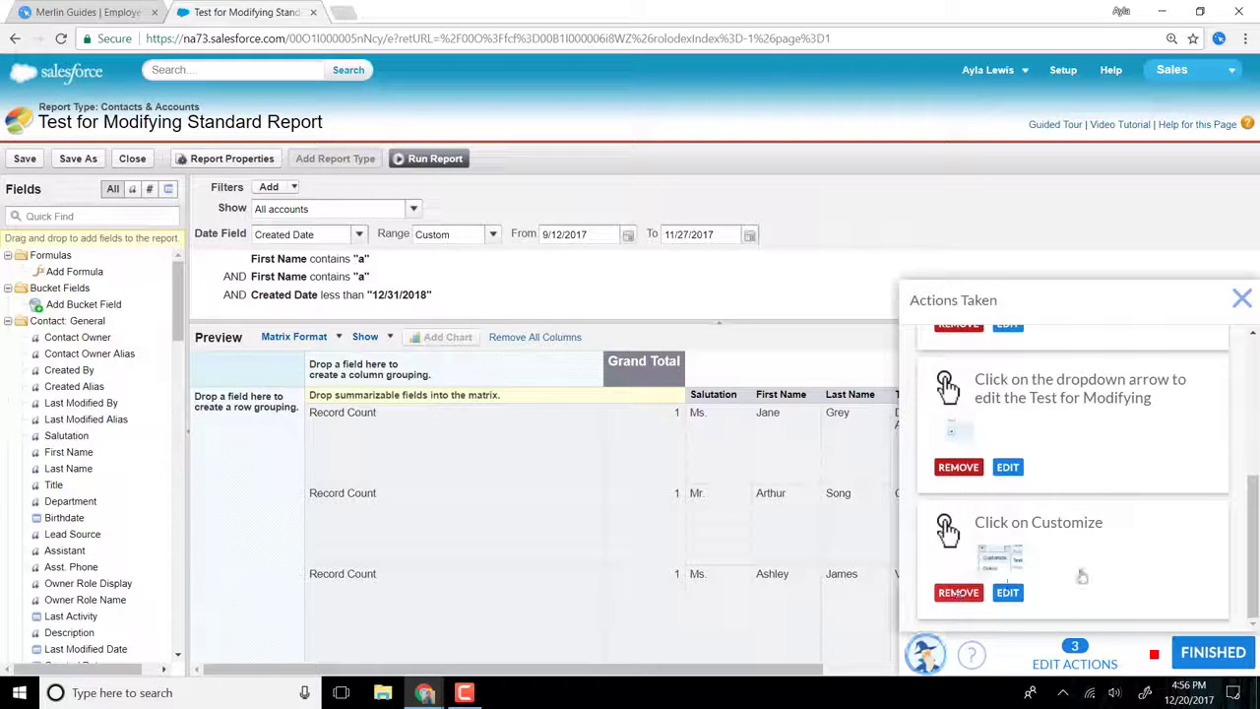
pyautogui.click(1242, 300)
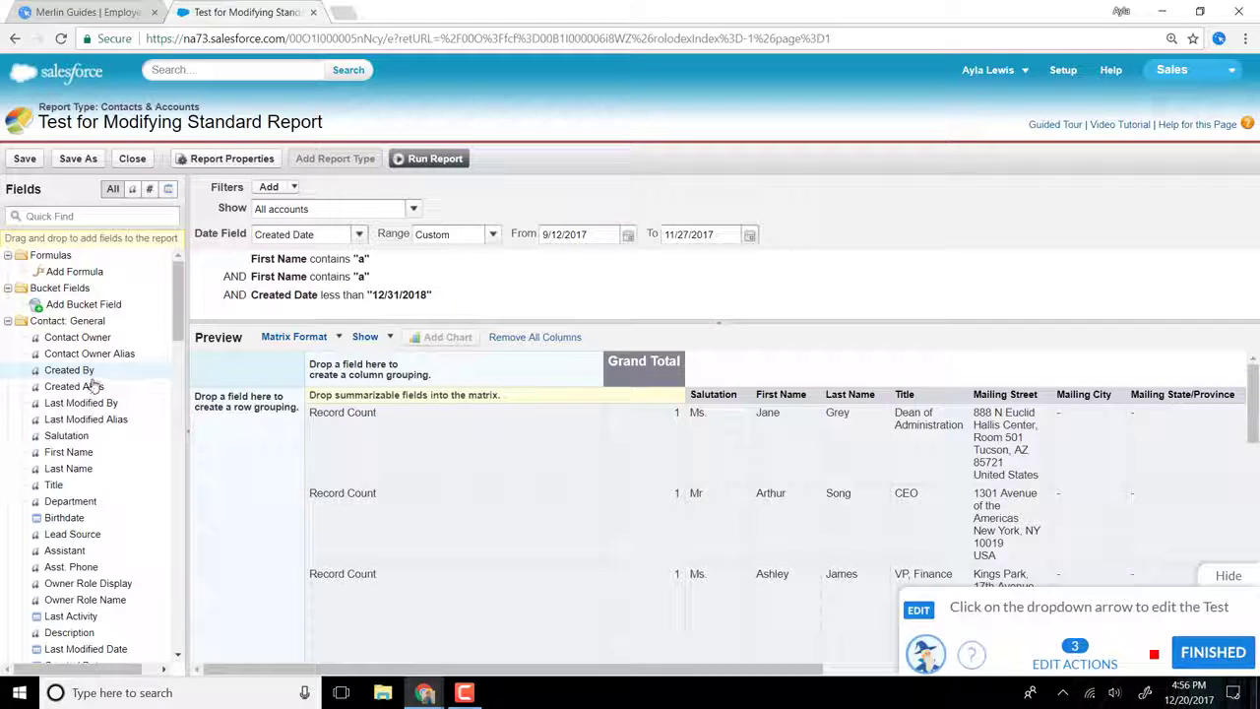
# Step: Record adding the Created By field to the report filters, and set its drag action's custom message to "Drag "Created By" filter"
pyautogui.moveTo(77, 378); pyautogui.dragTo(254, 313)
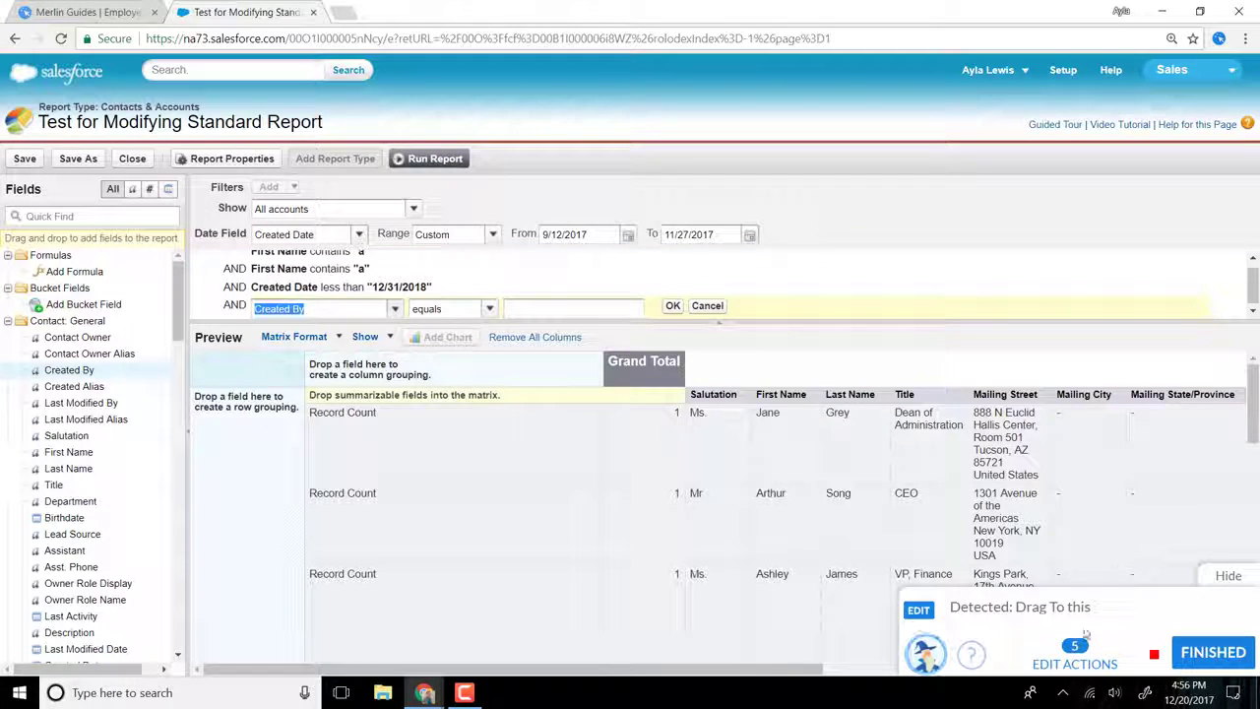
pyautogui.click(1075, 661)
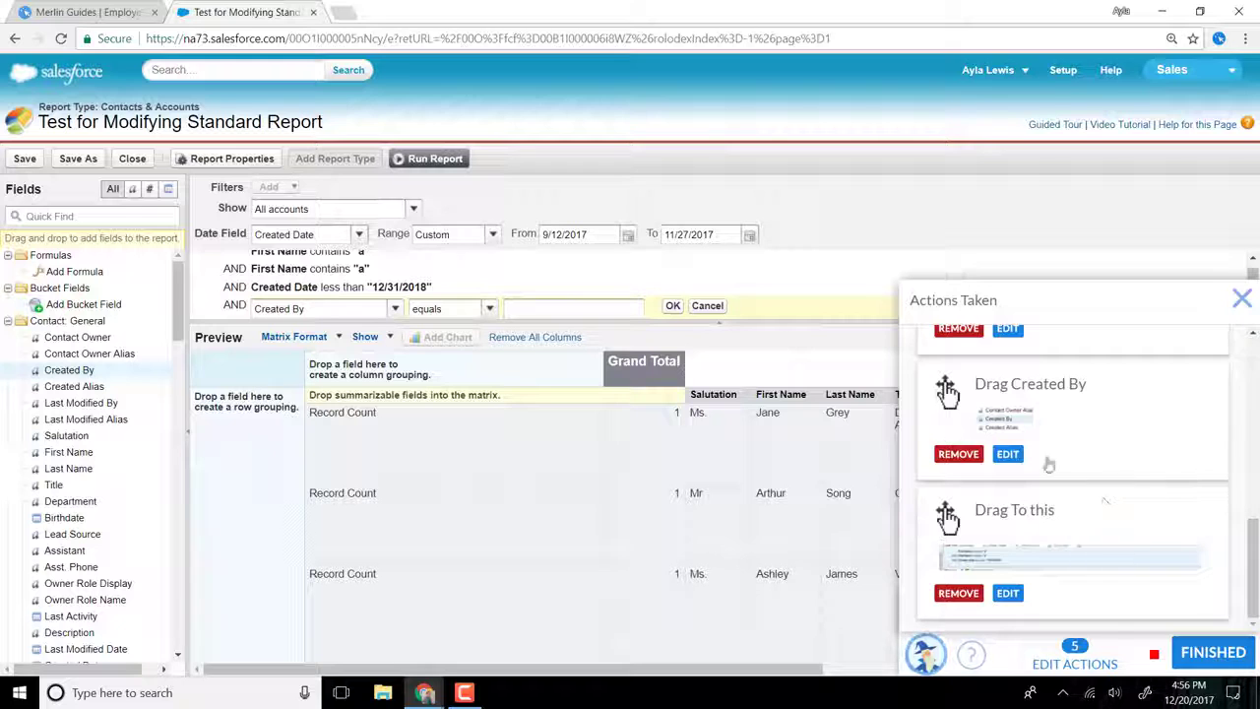
pyautogui.click(1008, 453)
pyautogui.click(969, 527)
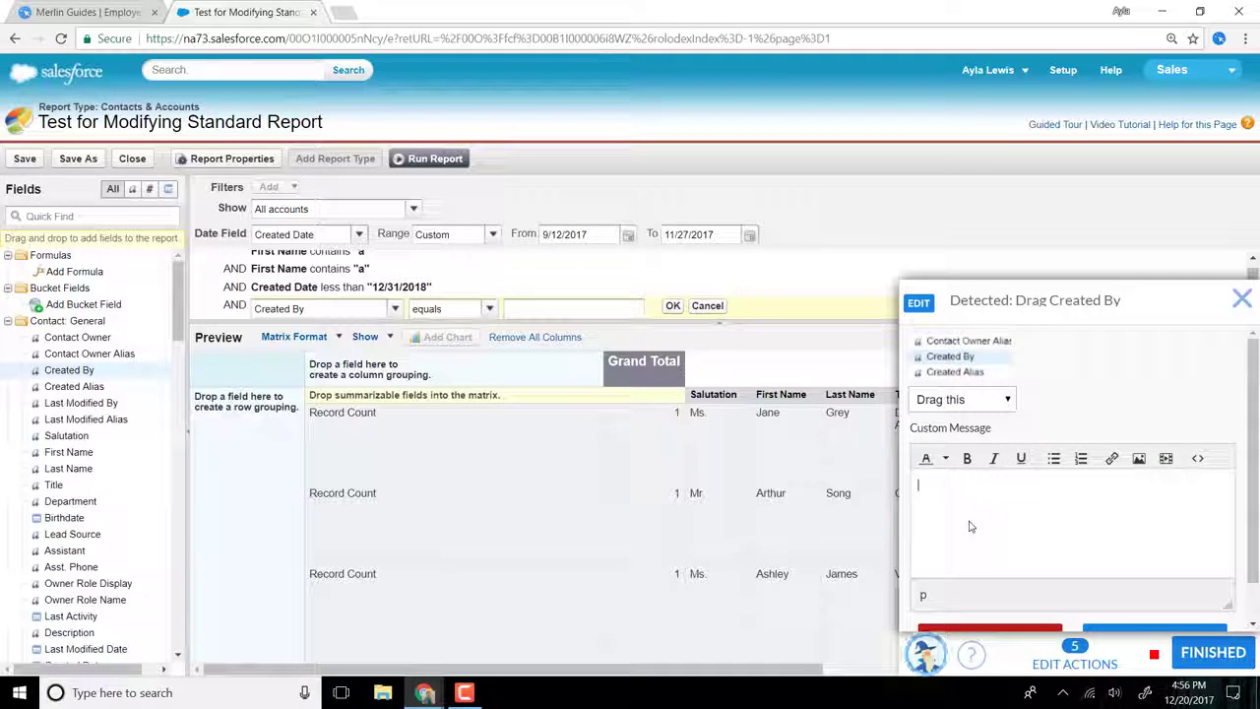
pyautogui.write('Drag "Creat')
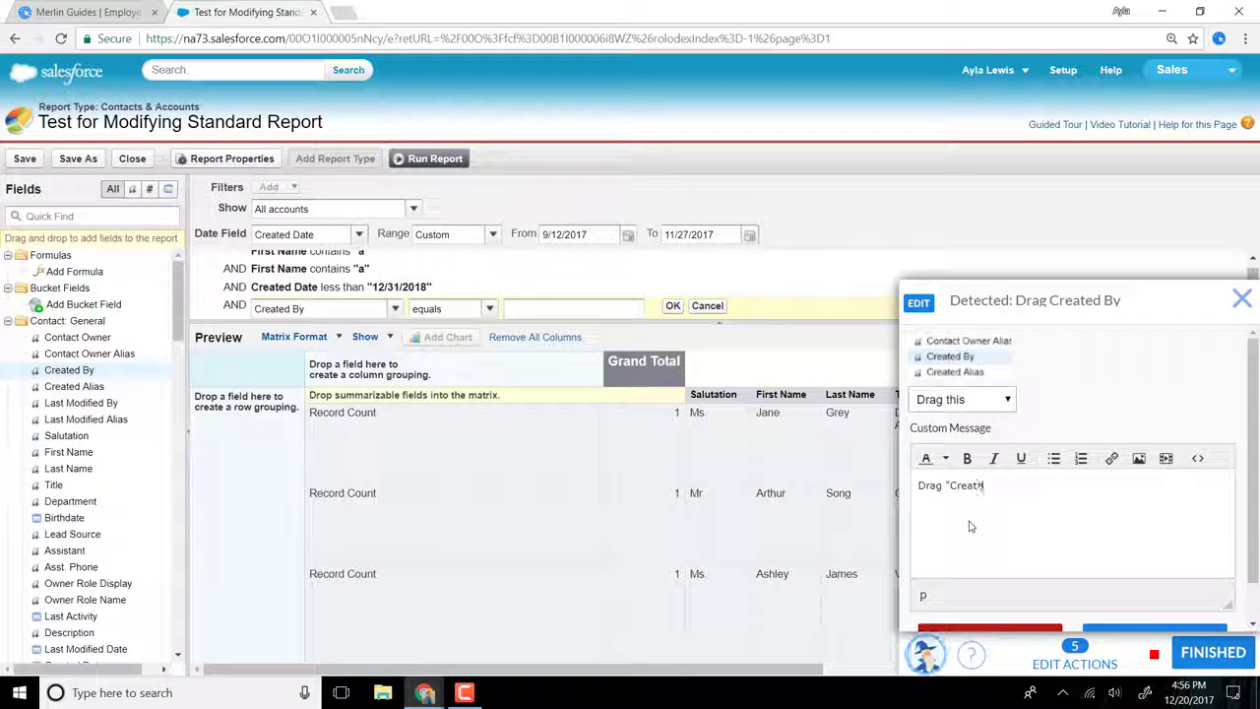
pyautogui.write('ed By" filter')
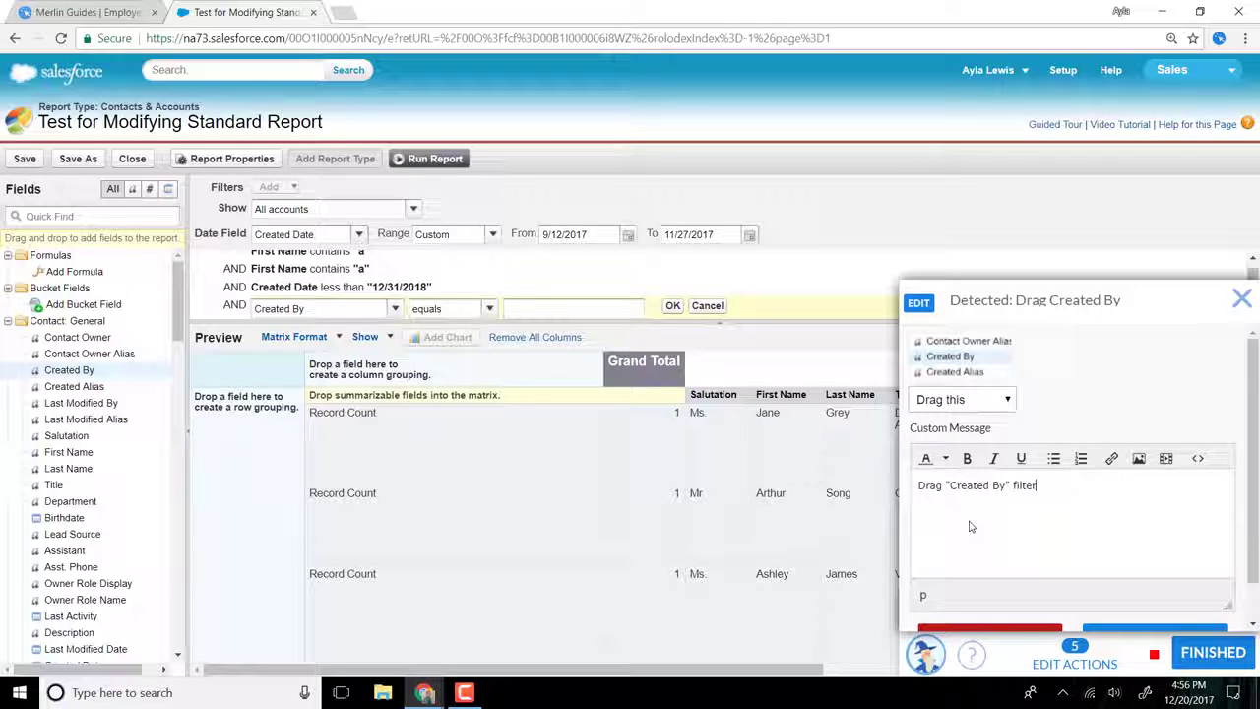
pyautogui.scroll(-2, 1125, 547)
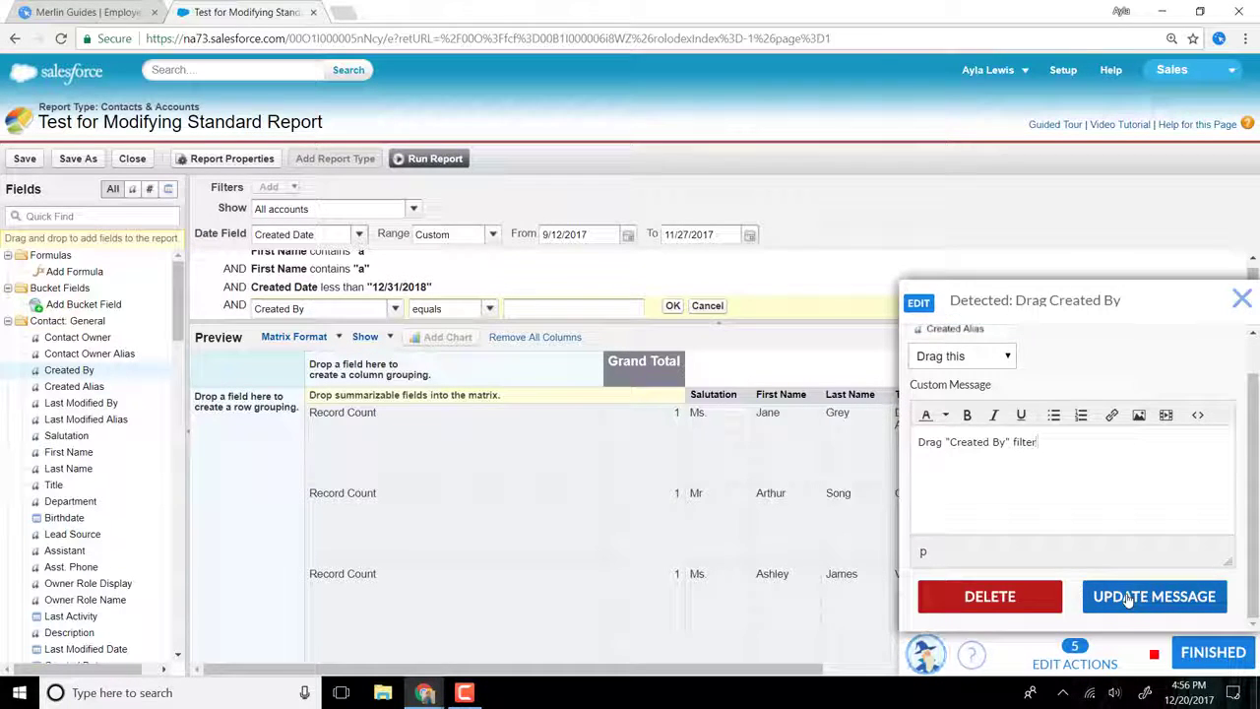
pyautogui.click(1128, 599)
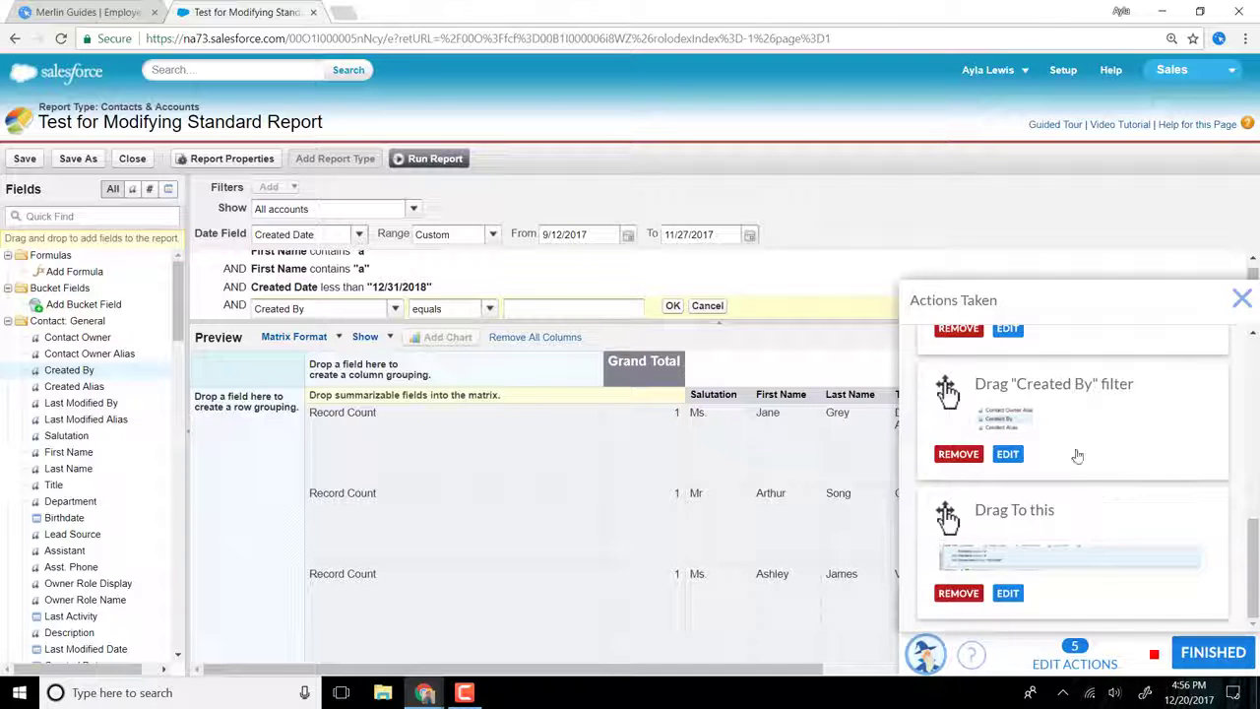
pyautogui.click(1242, 300)
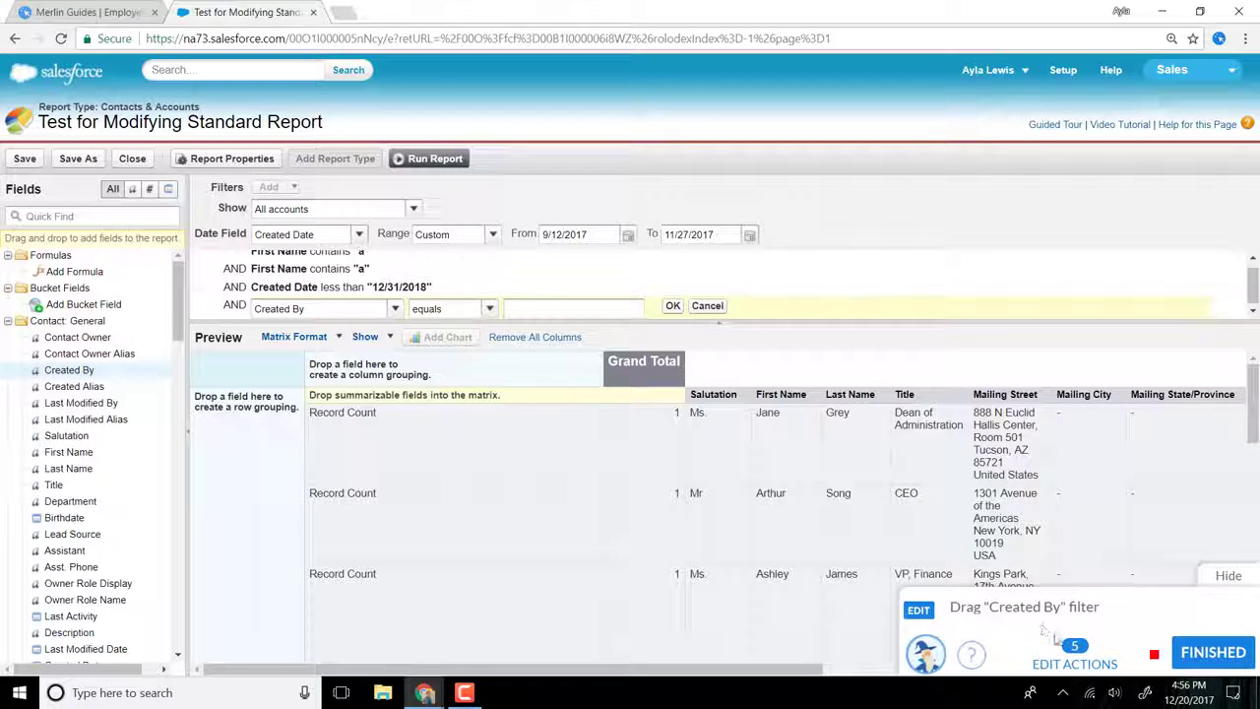
# Step: Record changing the new Created By filter's operator to contains, with the recorded actions list open
pyautogui.click(1073, 658)
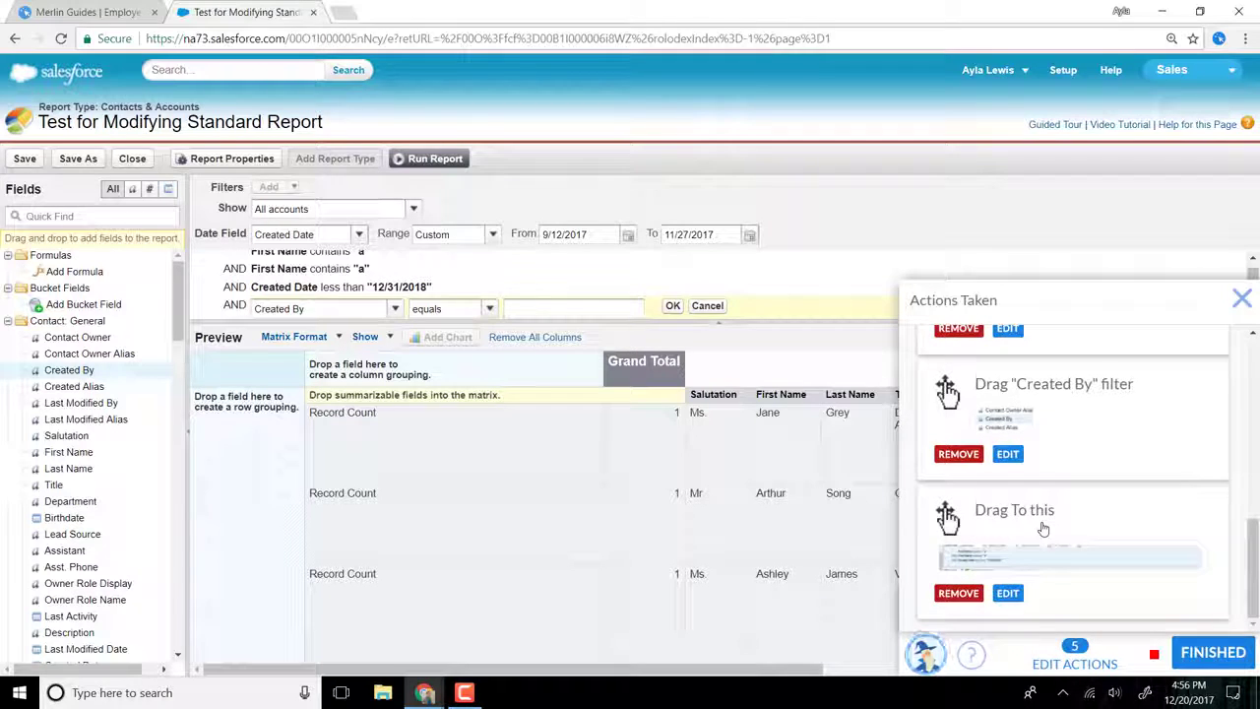
pyautogui.click(490, 309)
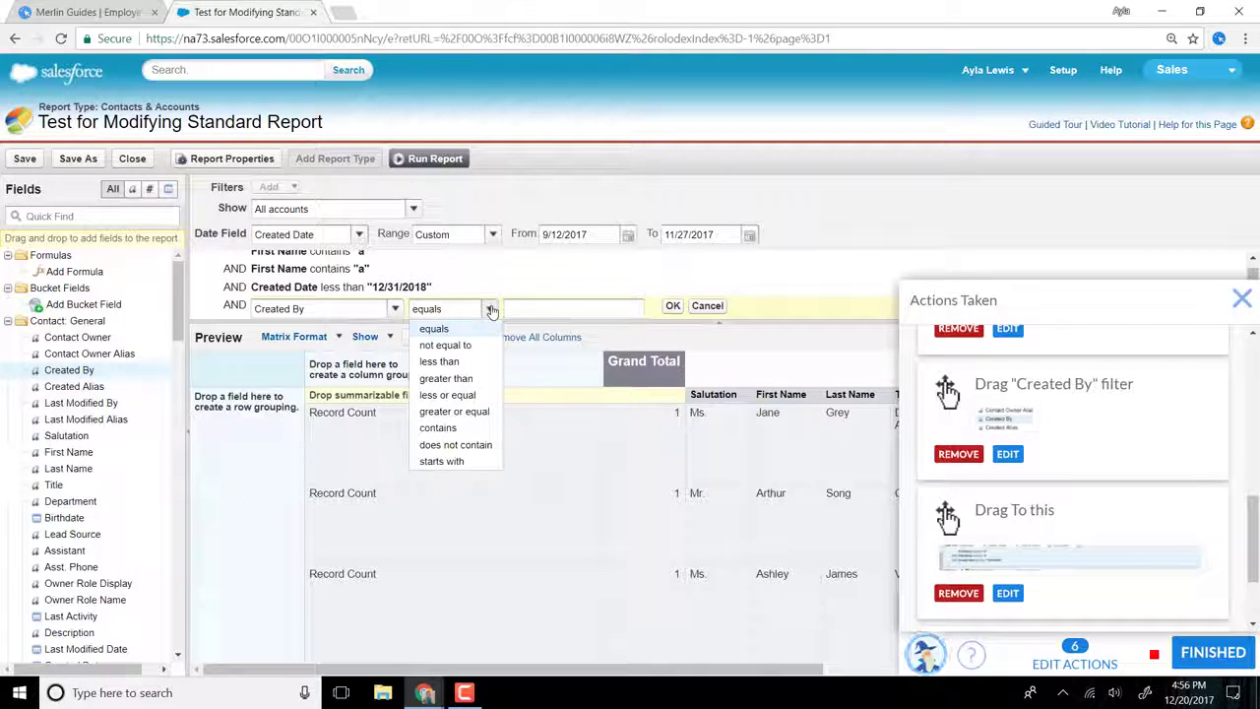
pyautogui.click(439, 428)
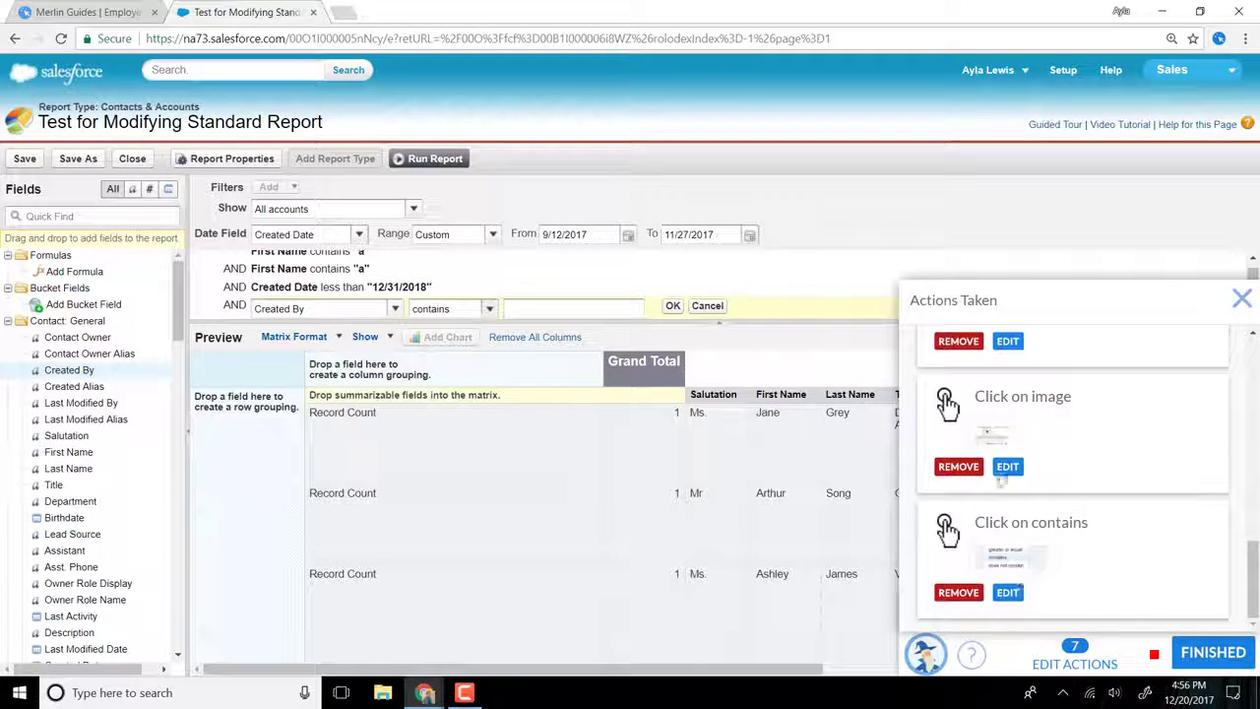
# Step: Set the recorded Click on image action's custom message to "Click on dropdown arrow to change the filter"
pyautogui.click(1005, 467)
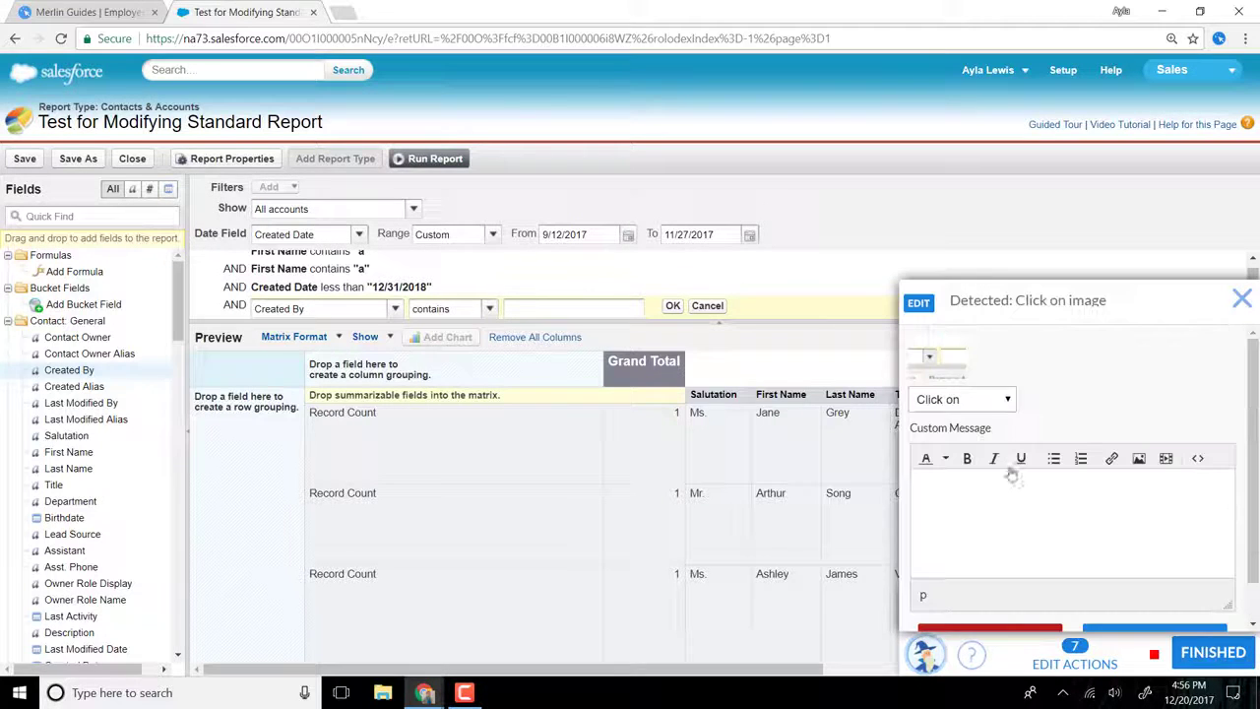
pyautogui.click(980, 526)
pyautogui.write('Click on d')
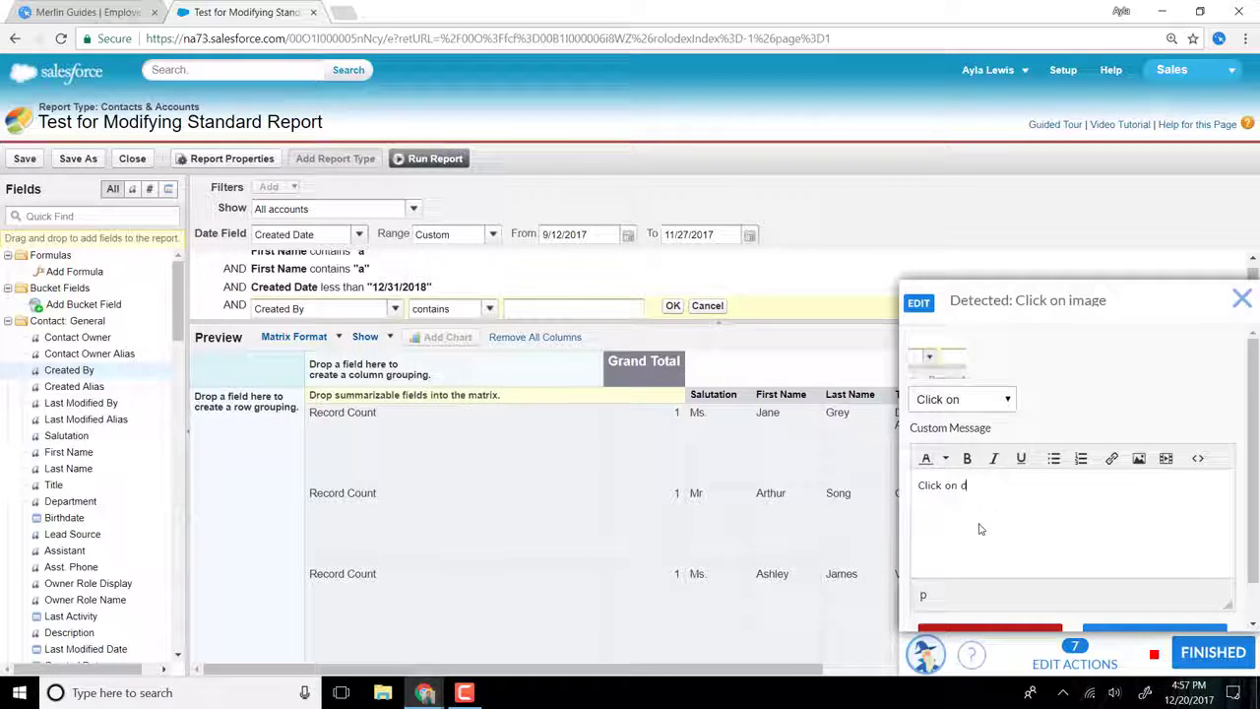
pyautogui.write('rop down')
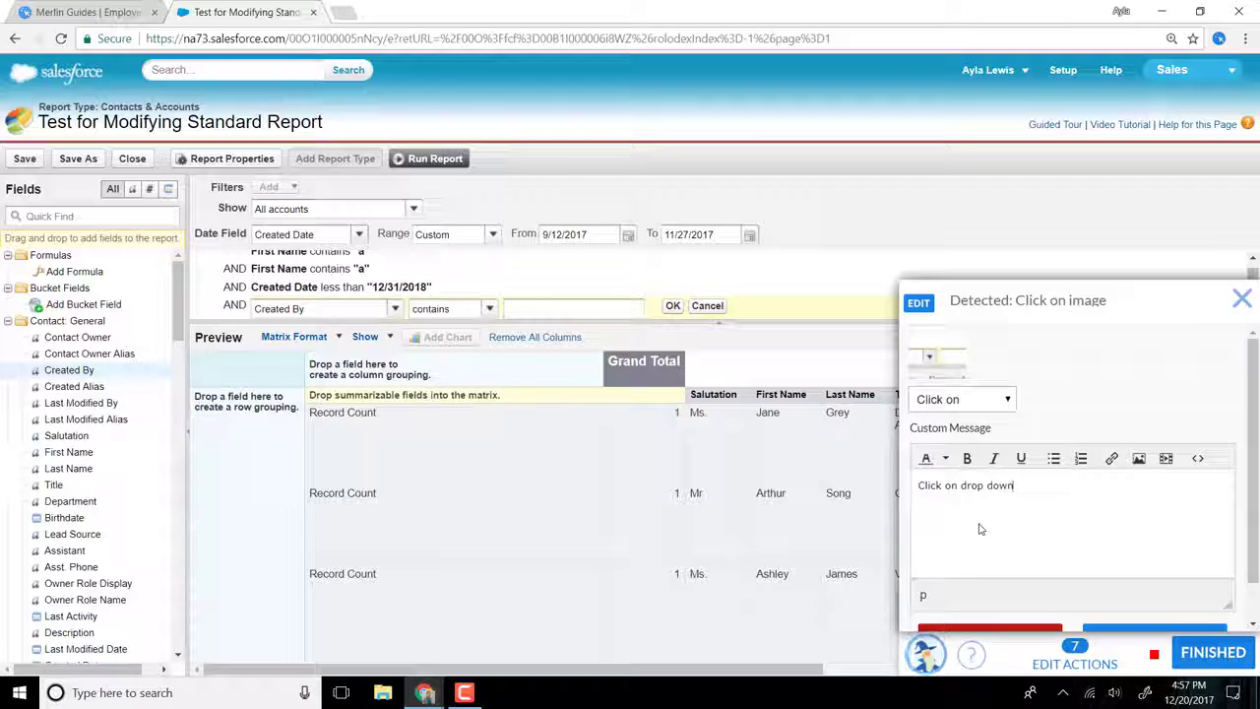
pyautogui.press('BackSpace')
pyautogui.press('BackSpace')
pyautogui.press('BackSpace')
pyautogui.press('BackSpace')
pyautogui.press('BackSpace')
pyautogui.write('down arrow')
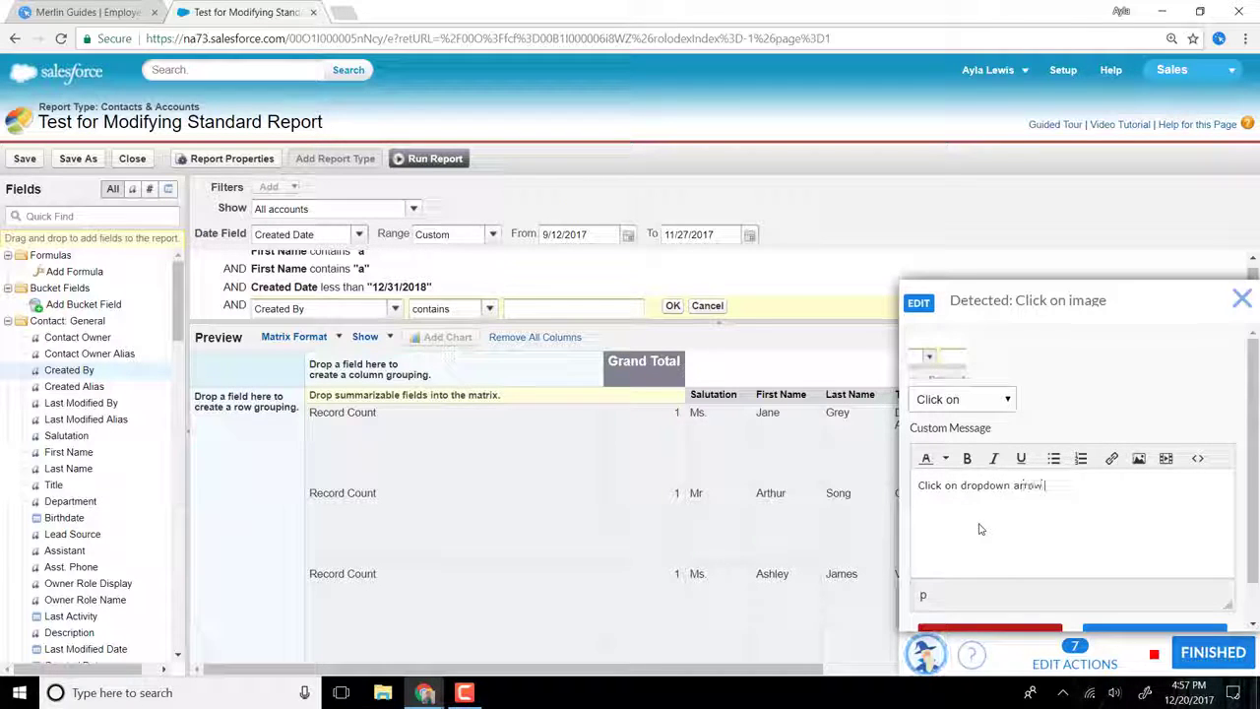
pyautogui.write(' to ad')
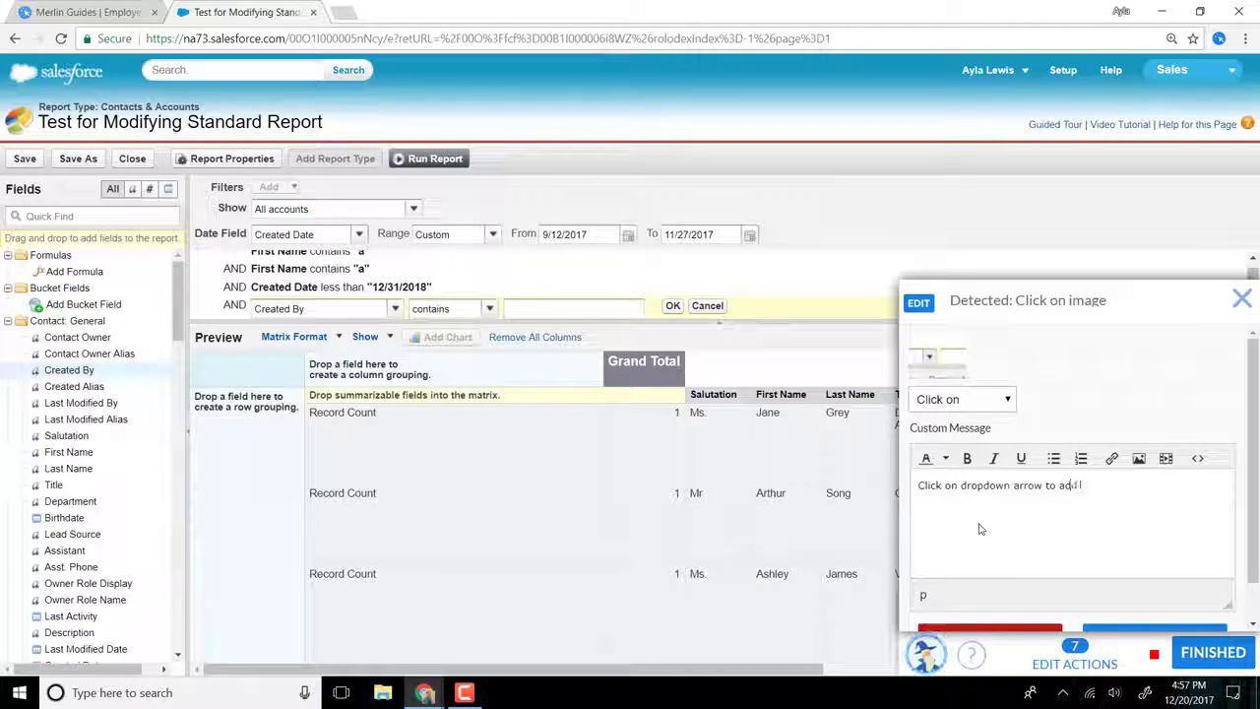
pyautogui.write('d the filter')
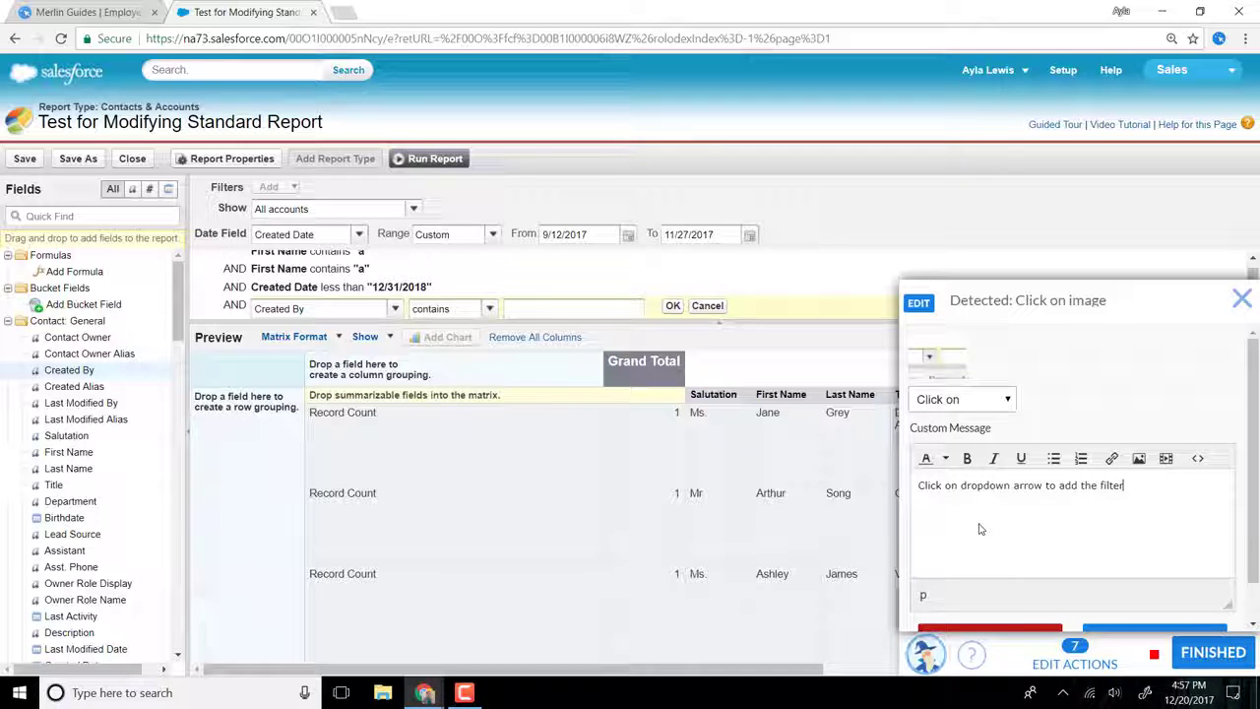
pyautogui.doubleClick(1076, 487)
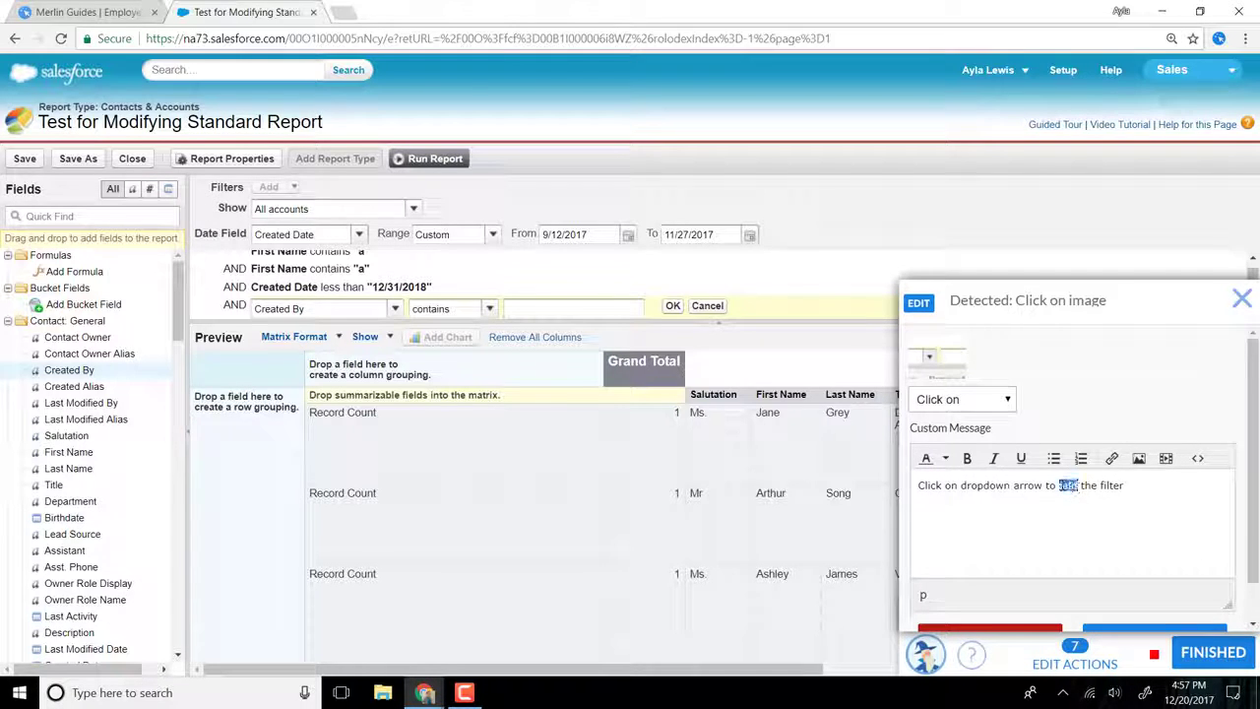
pyautogui.write('change')
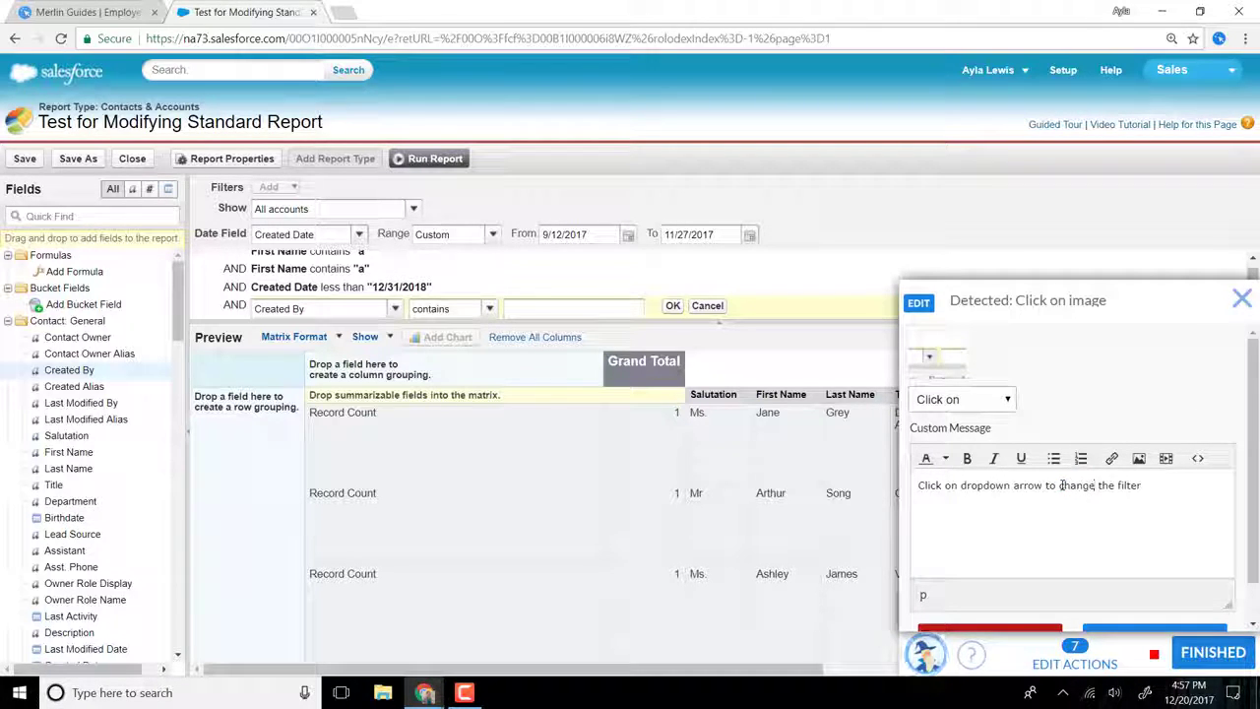
pyautogui.scroll(-2, 1102, 502)
pyautogui.click(1154, 519)
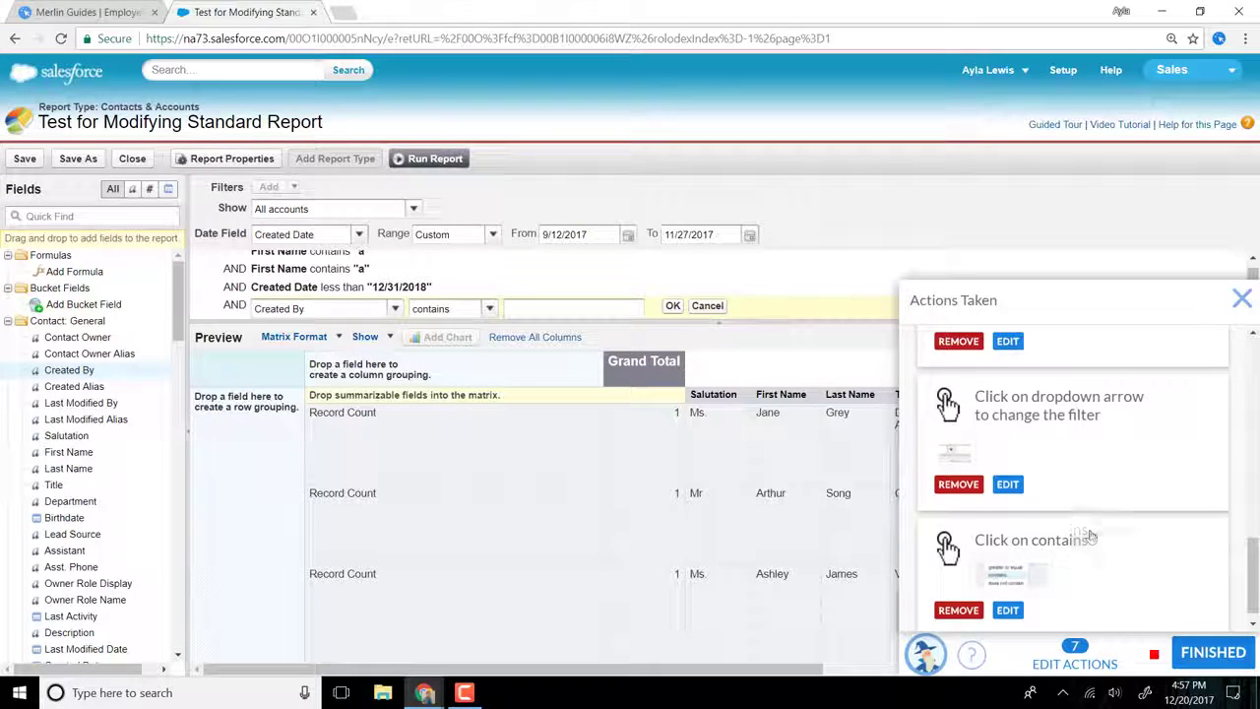
# Step: Record entering "a" as the Created By filter value and applying the filter, and close the recorded actions list
pyautogui.click(592, 308)
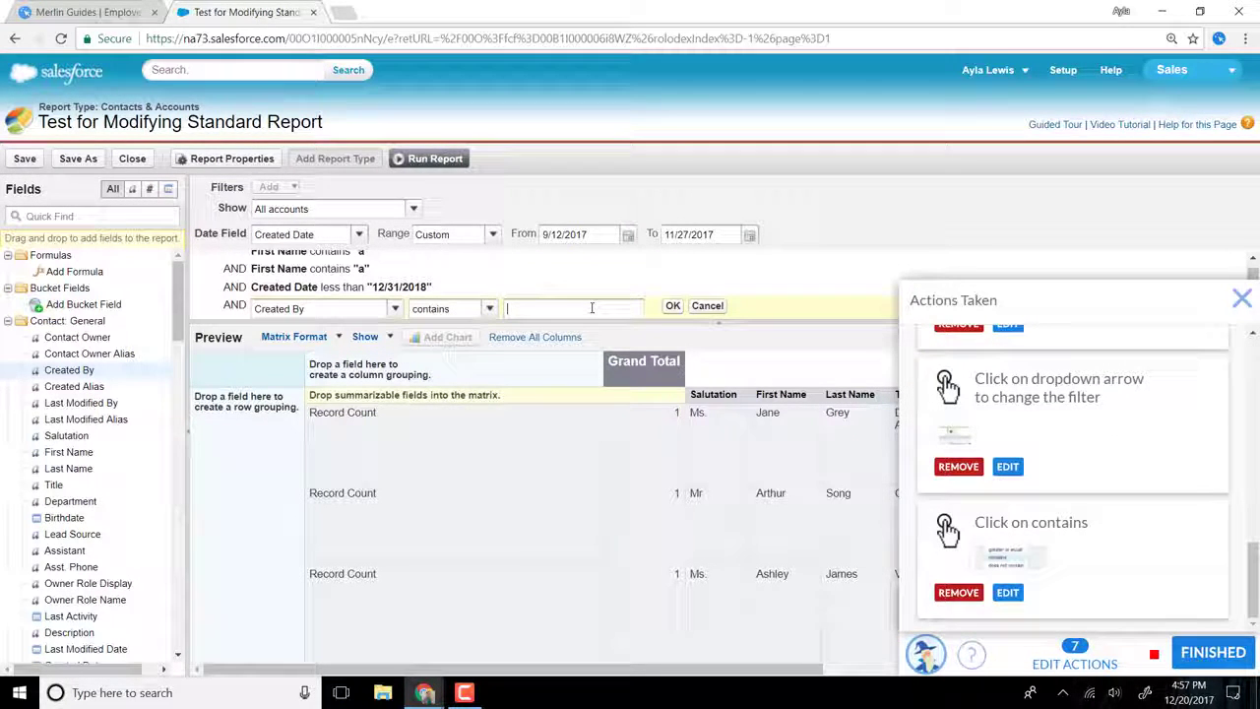
pyautogui.write('a')
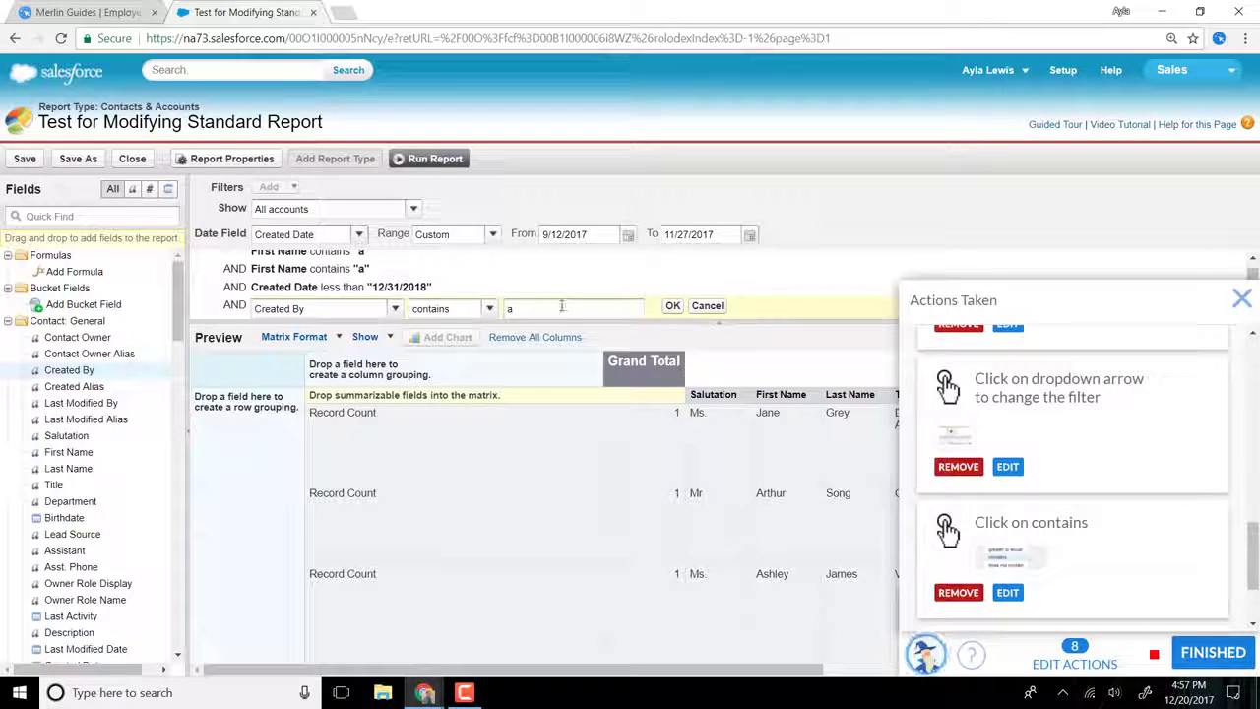
pyautogui.scroll(-1, 1028, 541)
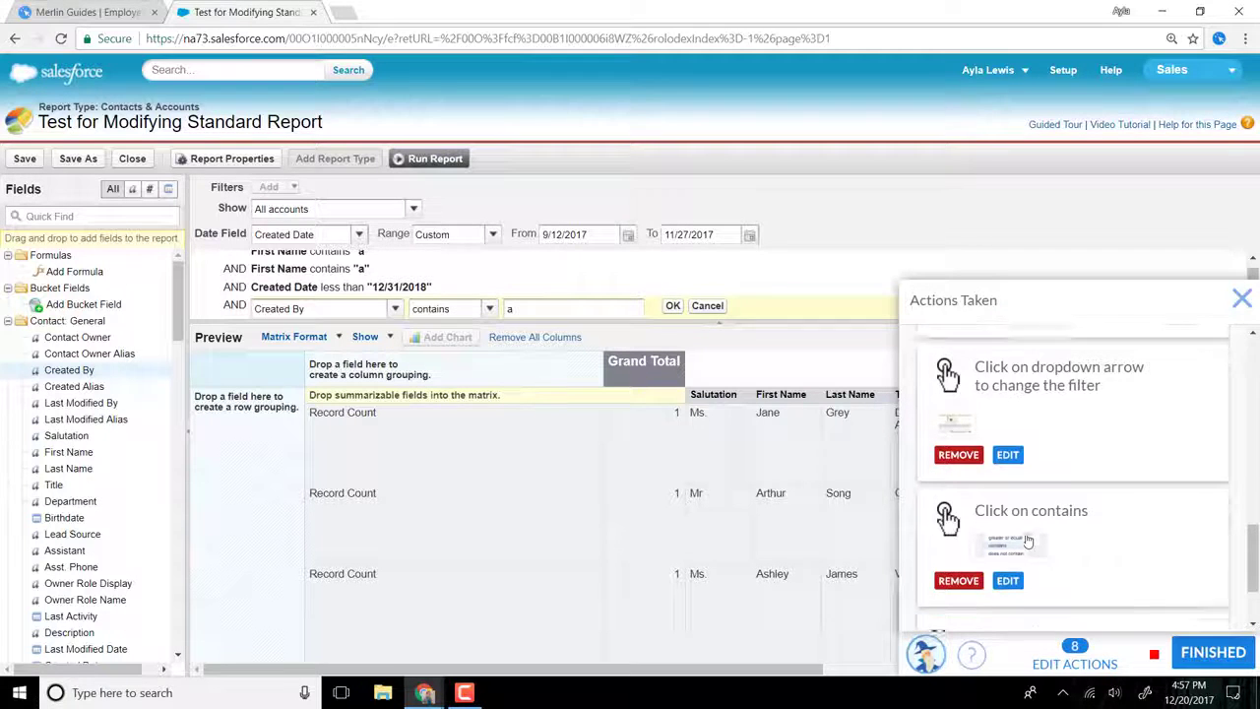
pyautogui.scroll(-2, 1027, 540)
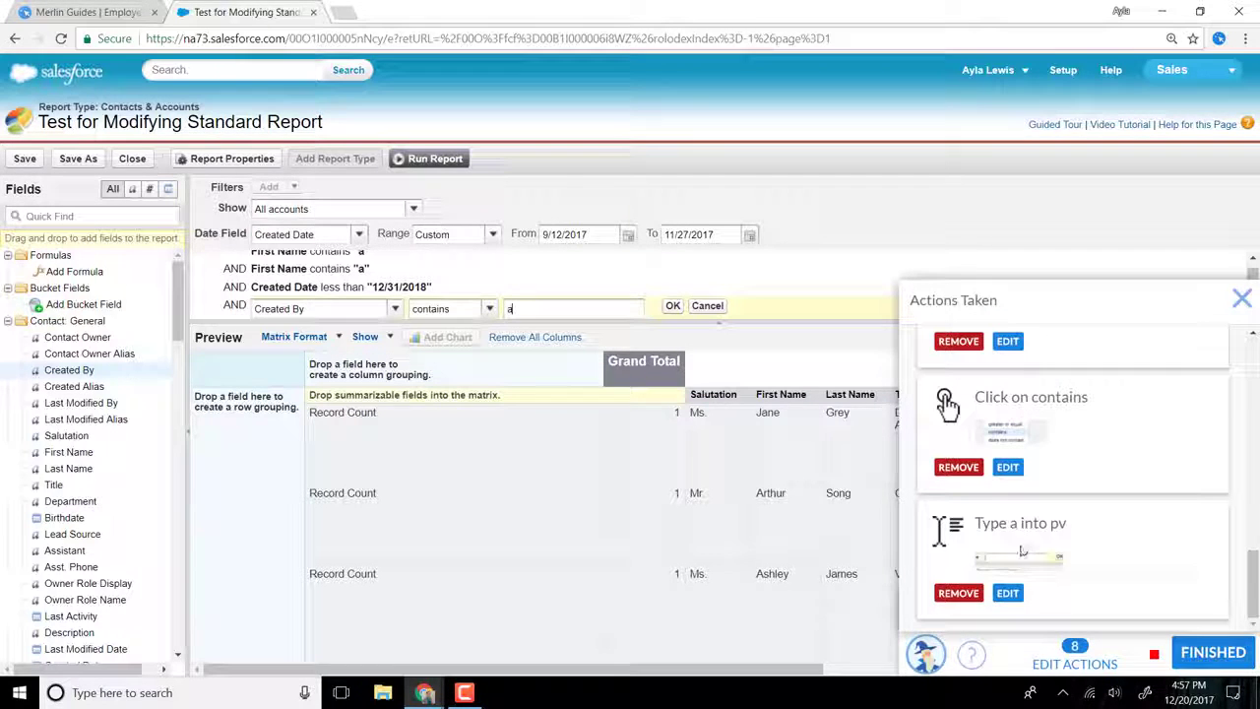
pyautogui.click(673, 305)
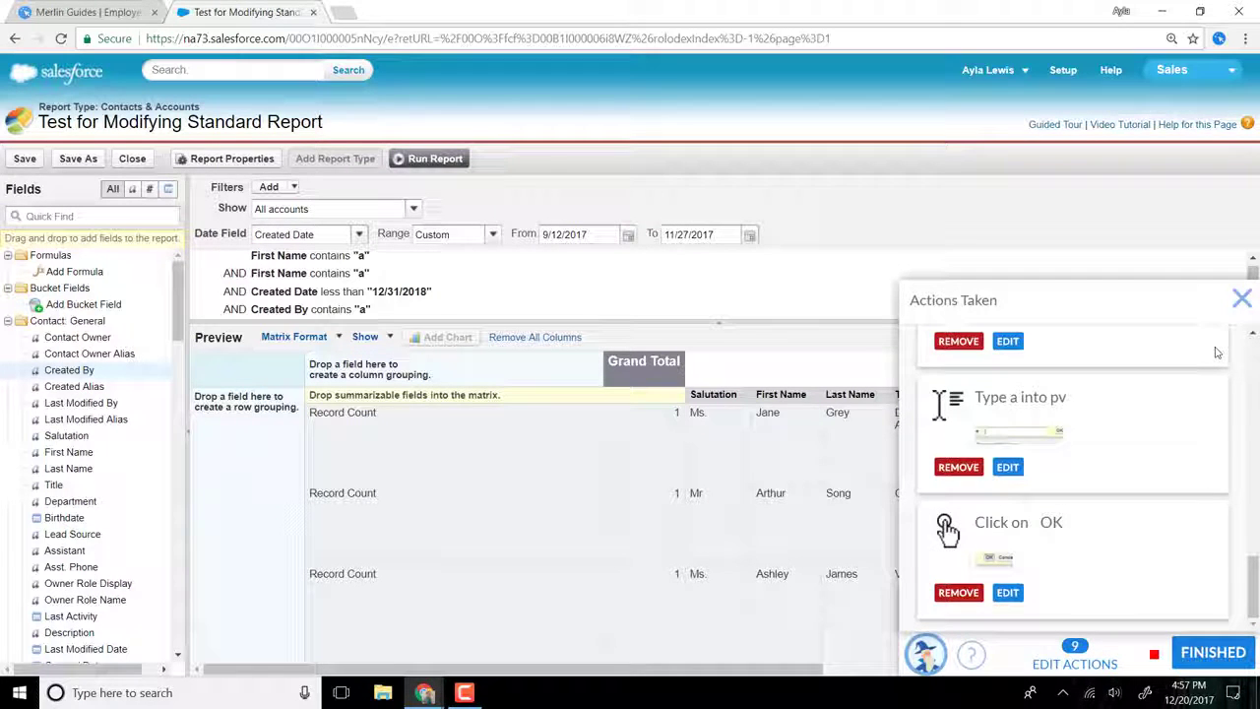
pyautogui.click(1241, 299)
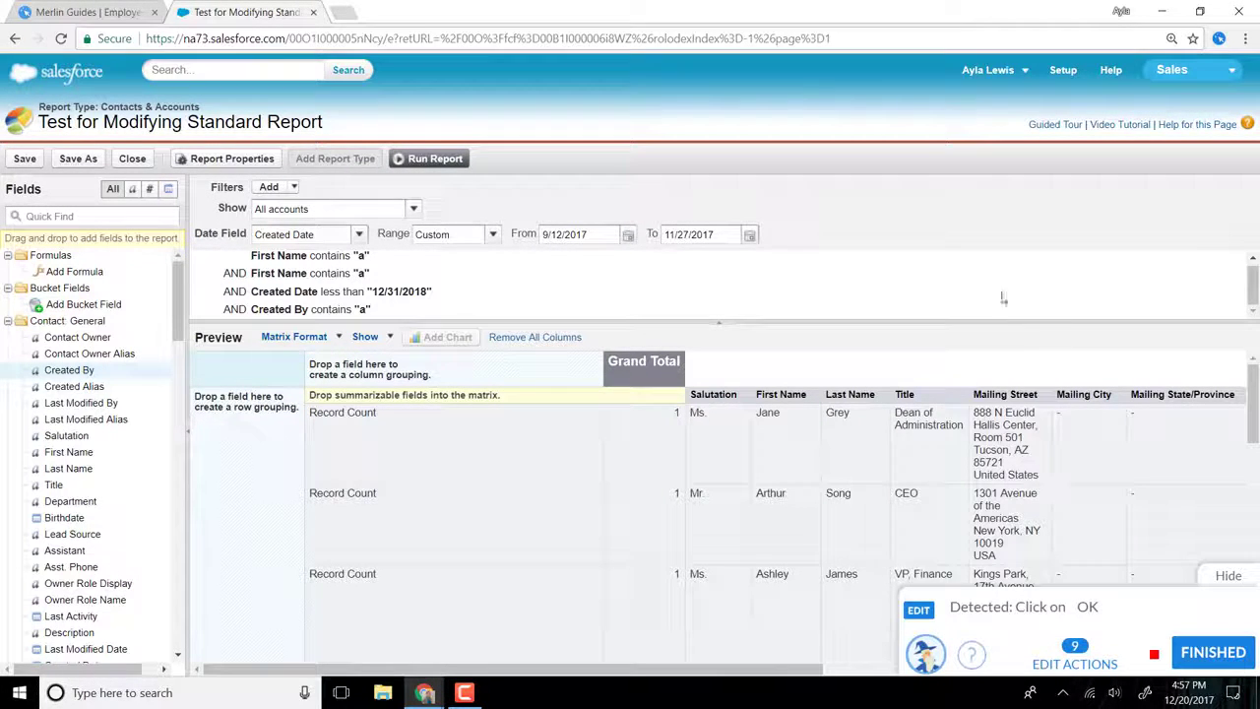
# Step: Finish recording the guide and review its full list of recorded actions
pyautogui.click(1212, 653)
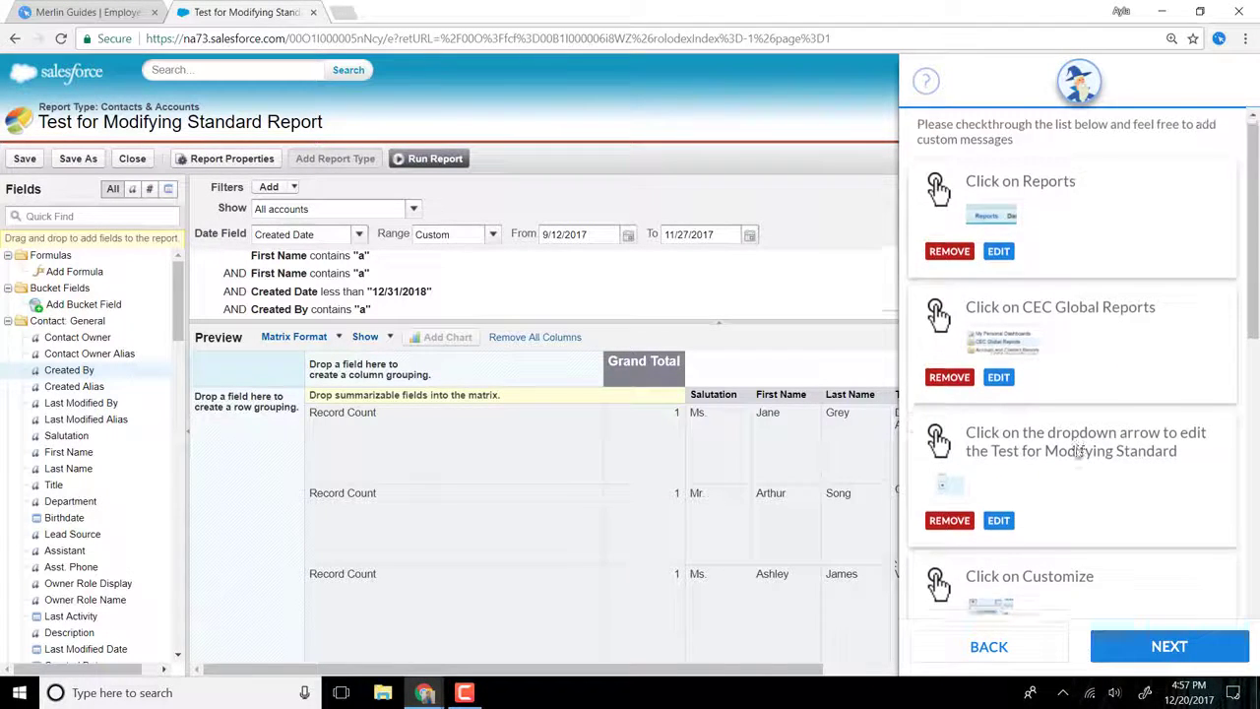
pyautogui.scroll(-5, 1078, 452)
pyautogui.scroll(2, 1078, 455)
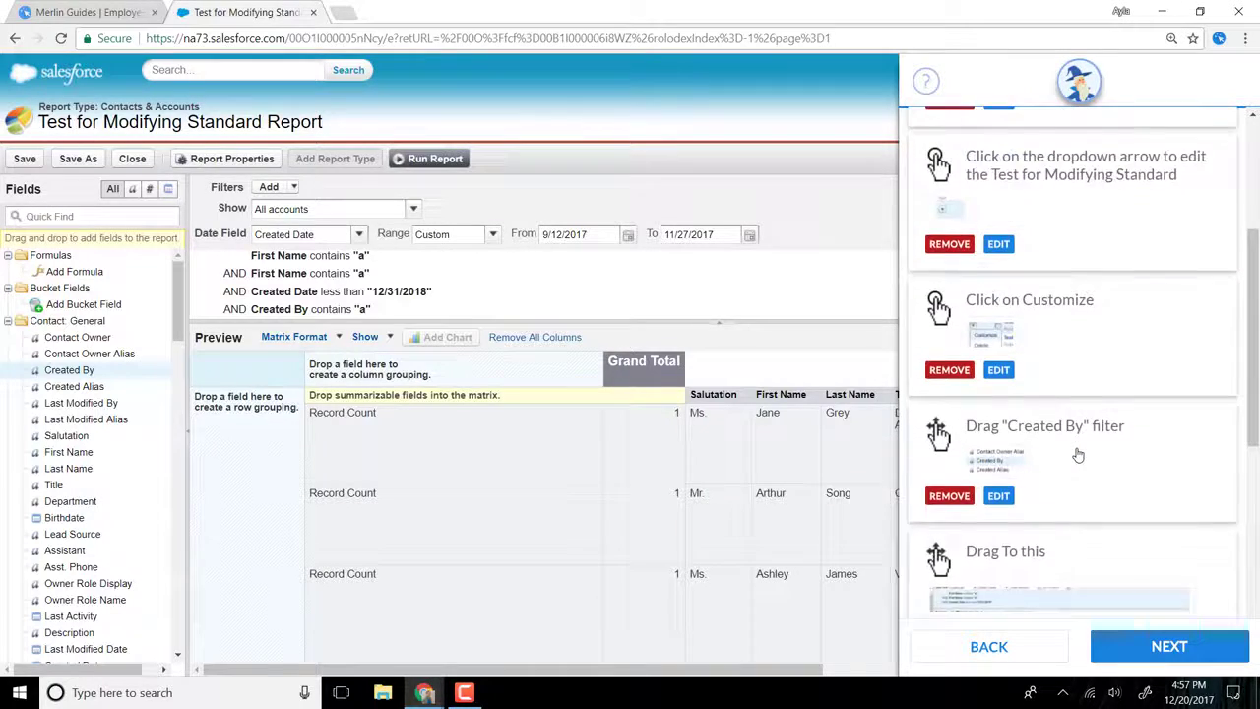
pyautogui.scroll(3, 1078, 455)
pyautogui.scroll(-2, 1078, 454)
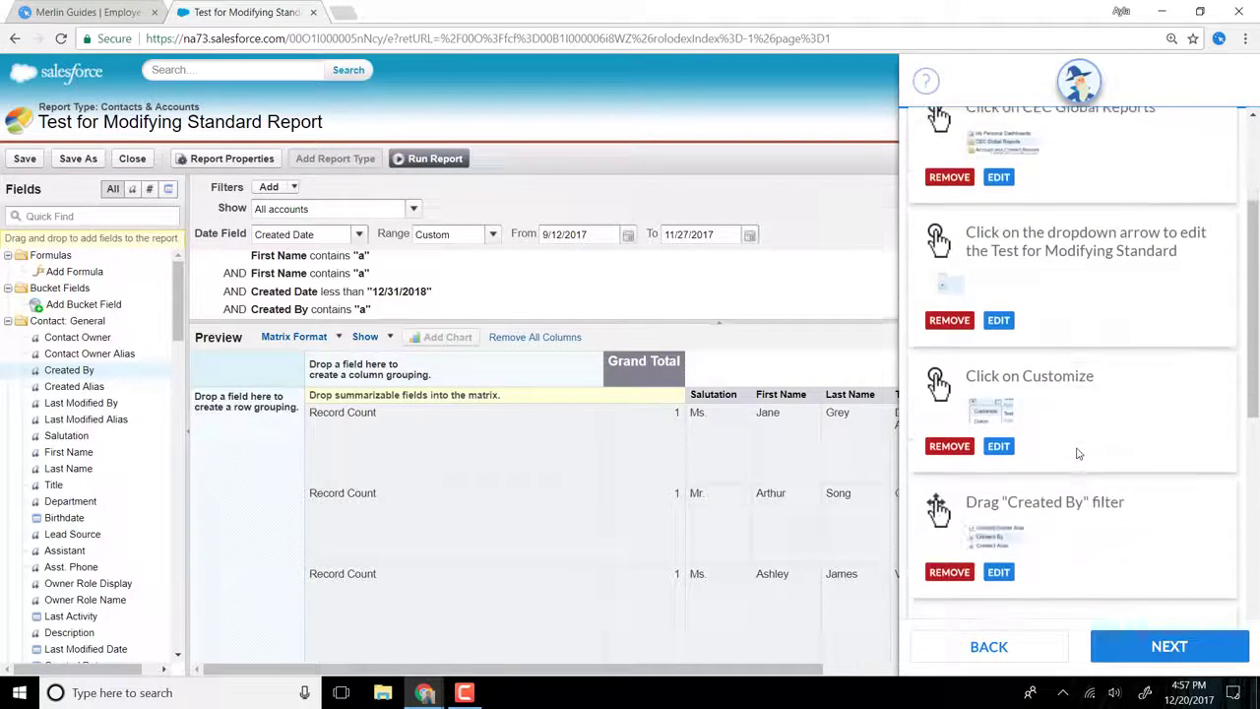
pyautogui.scroll(-5, 1078, 453)
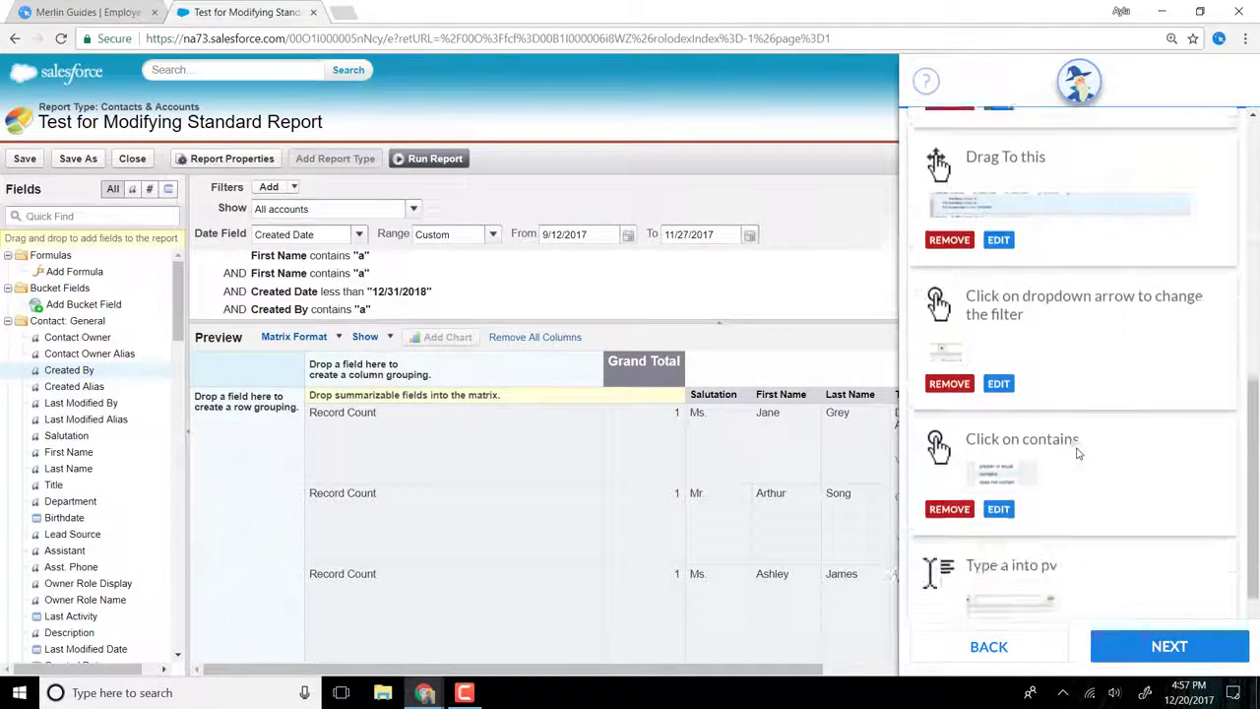
pyautogui.scroll(-3, 1078, 453)
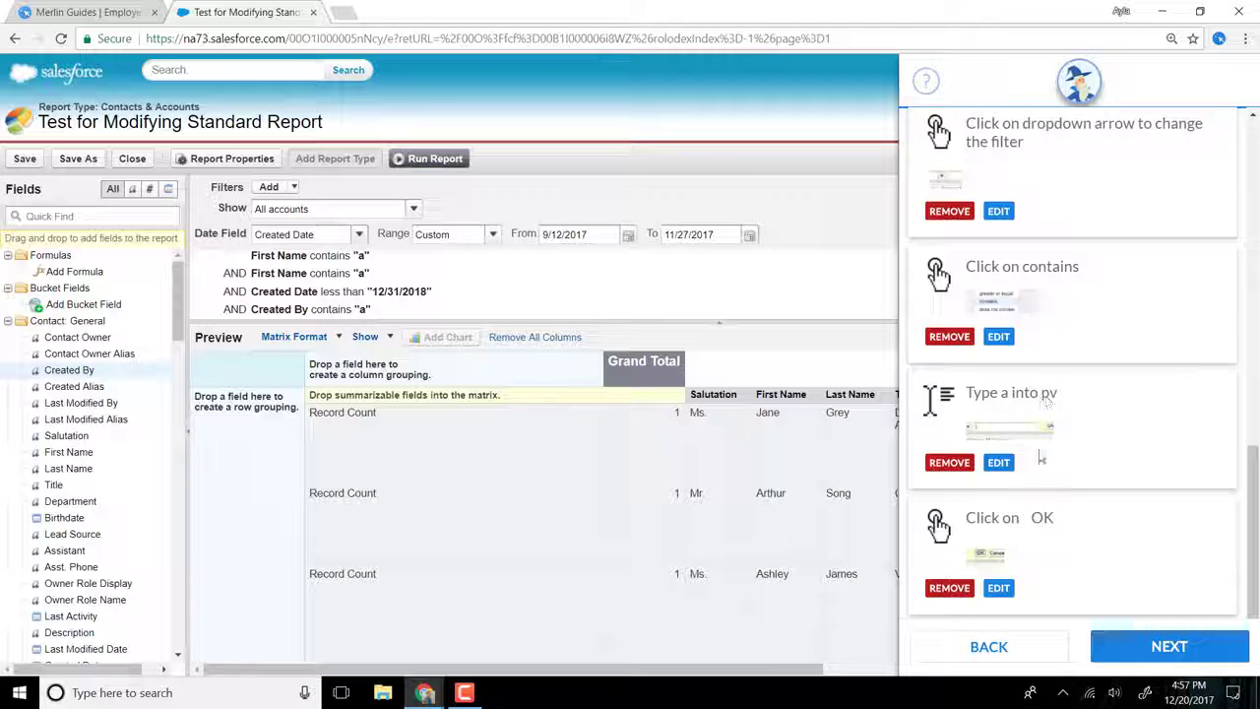
# Step: Set the custom message of the recorded "Type a into pv" action to "Type the filter details into the textbox."
pyautogui.click(998, 461)
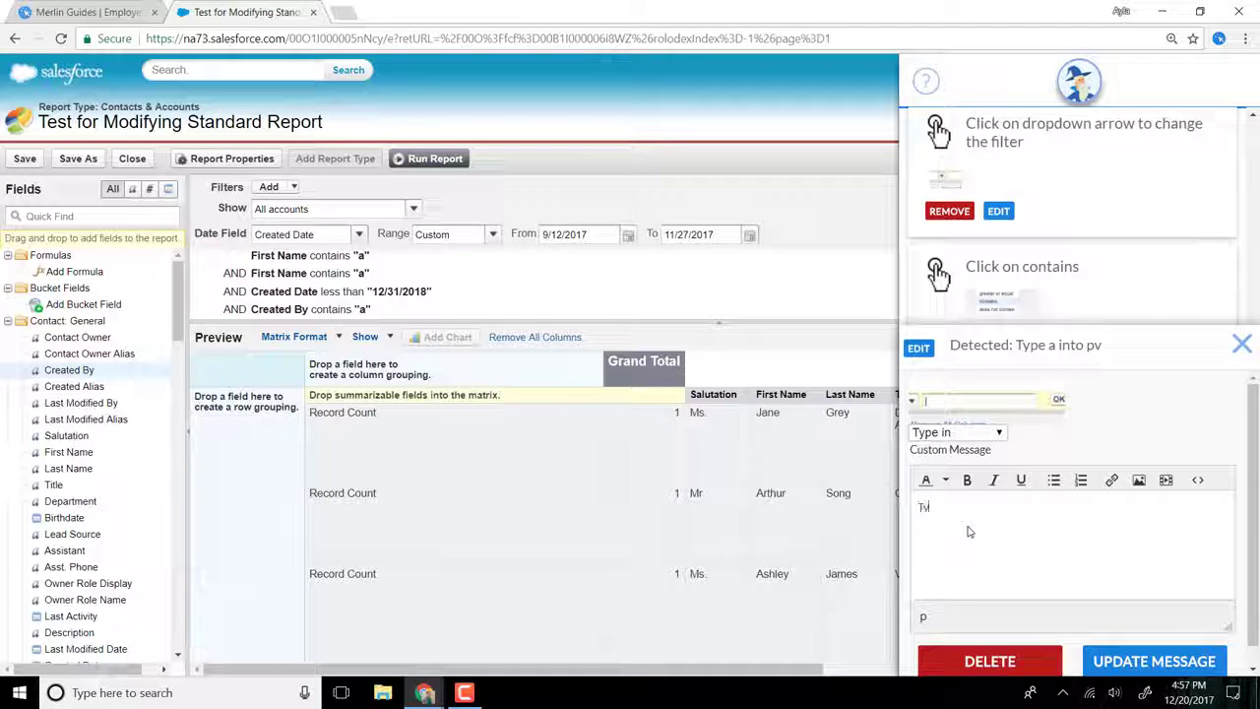
pyautogui.write('Type the filter d')
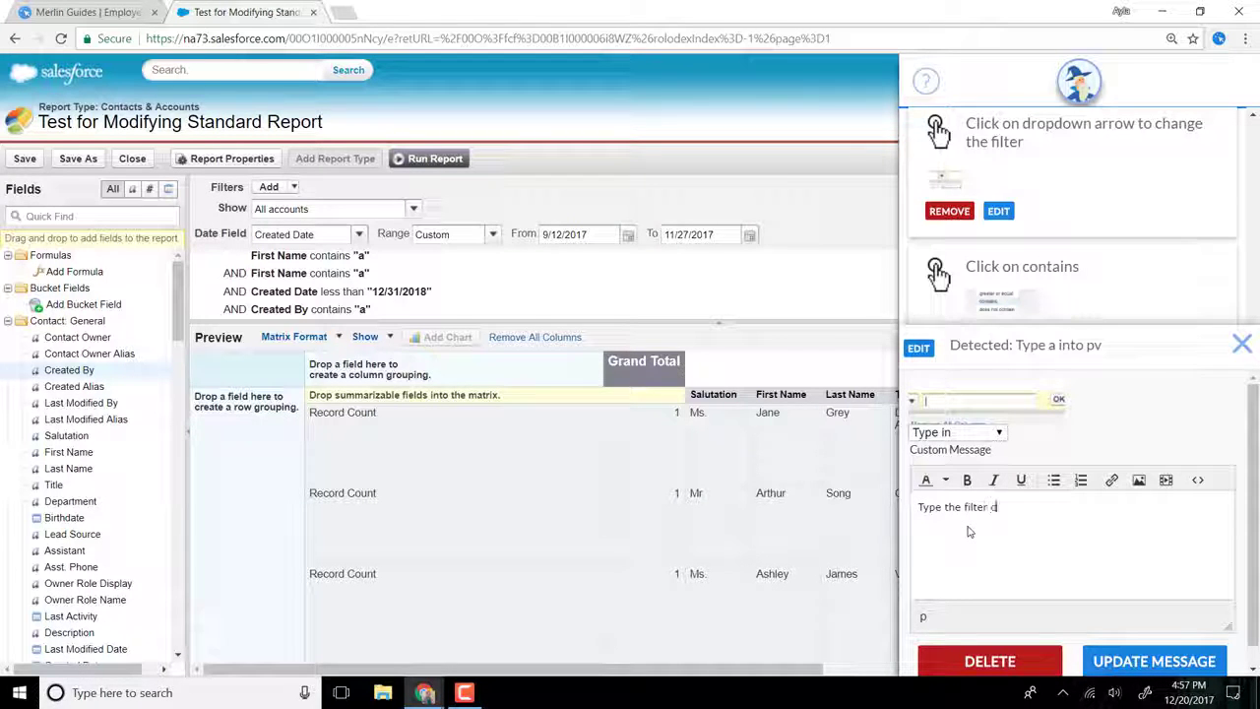
pyautogui.write('etails into the tex')
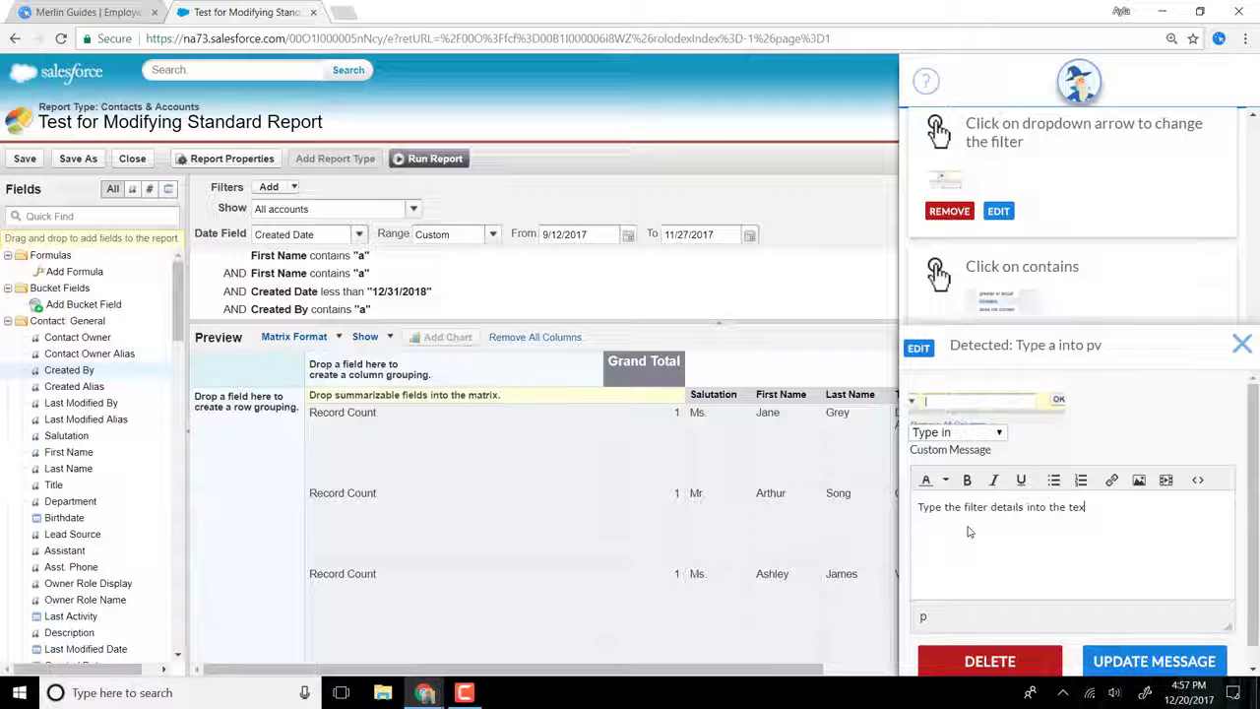
pyautogui.write('tbox.')
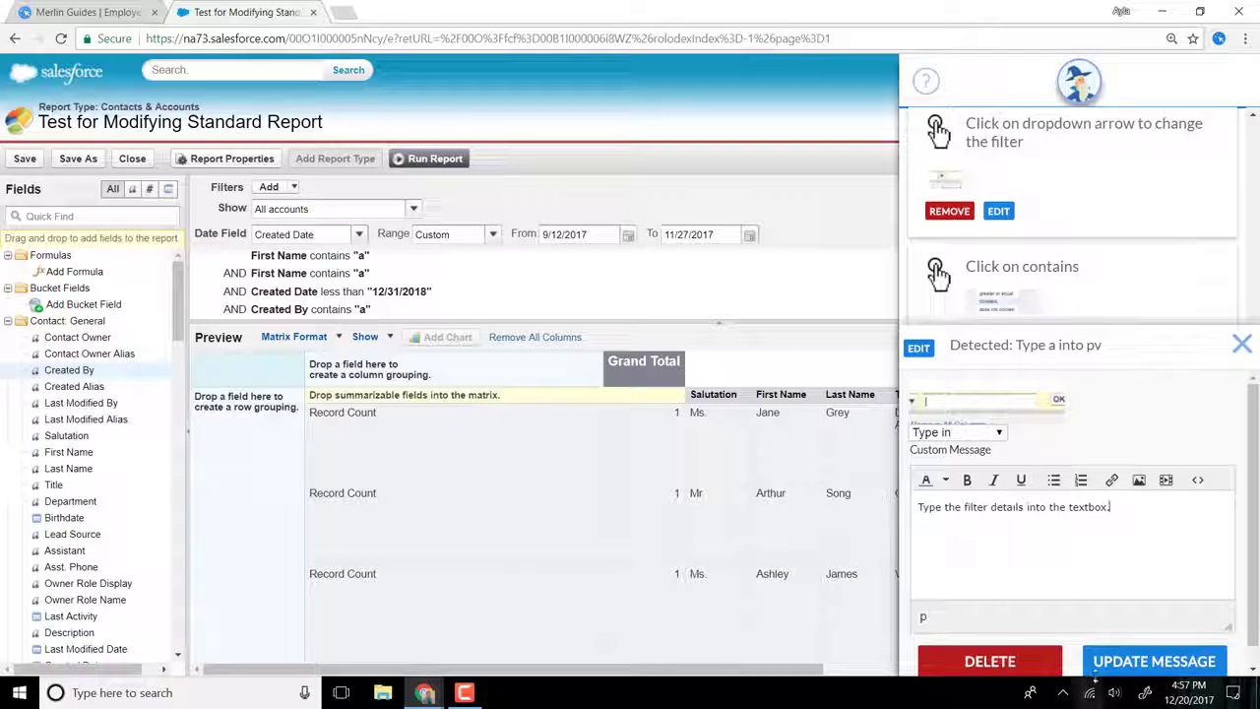
pyautogui.click(1102, 660)
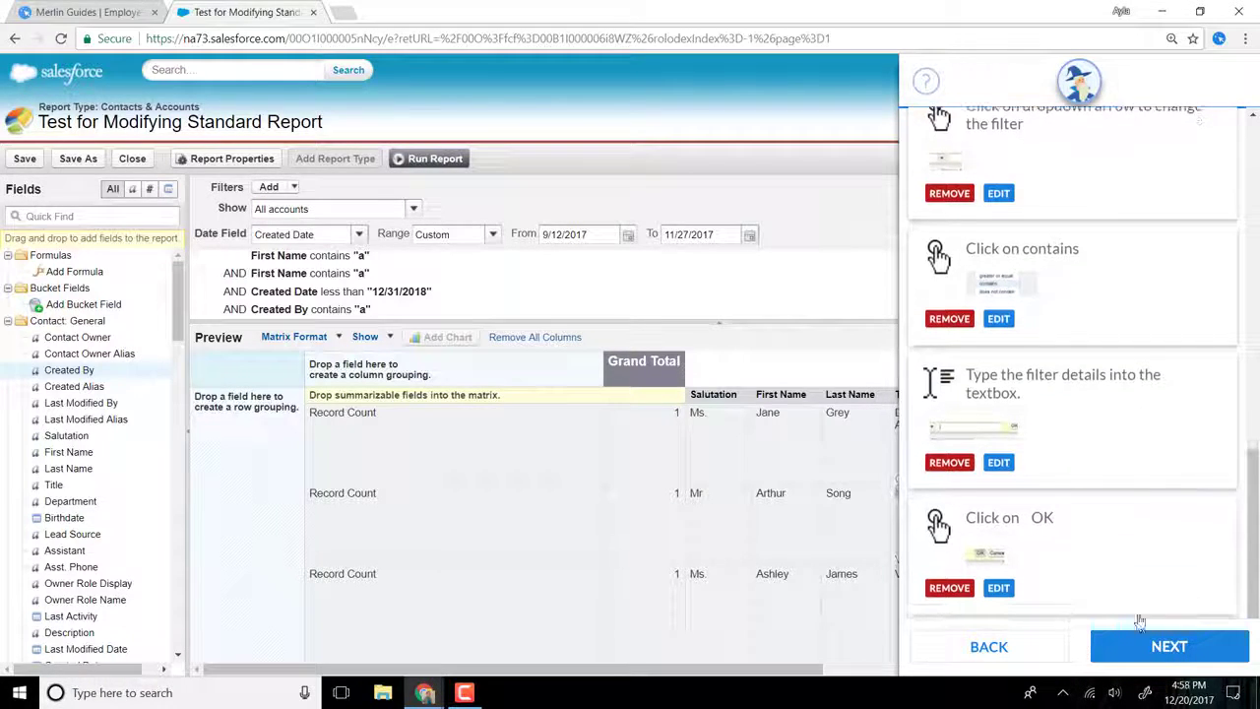
# Step: Accept the recorded actions and name the guide "Customize a Salesforce Report"
pyautogui.click(1162, 645)
pyautogui.click(1012, 292)
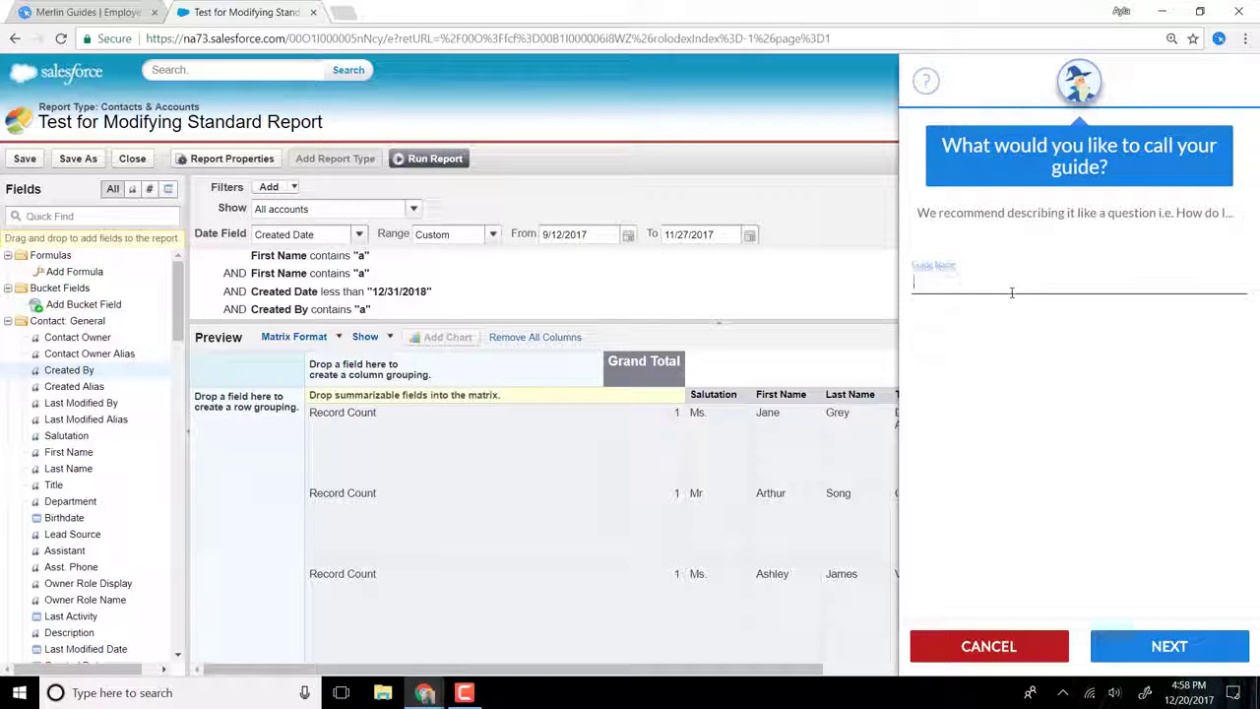
pyautogui.write('Customize a')
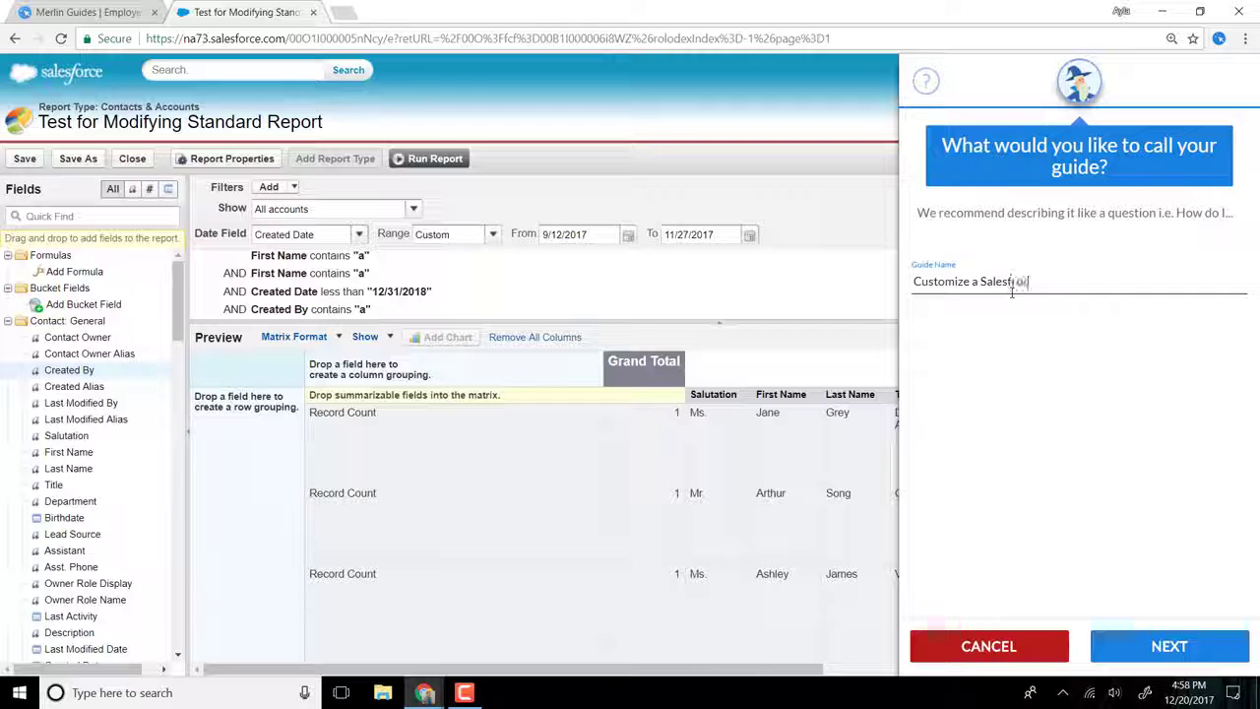
pyautogui.write(' Salesfroc')
pyautogui.press('BackSpace')
pyautogui.press('BackSpace')
pyautogui.write('orce Report')
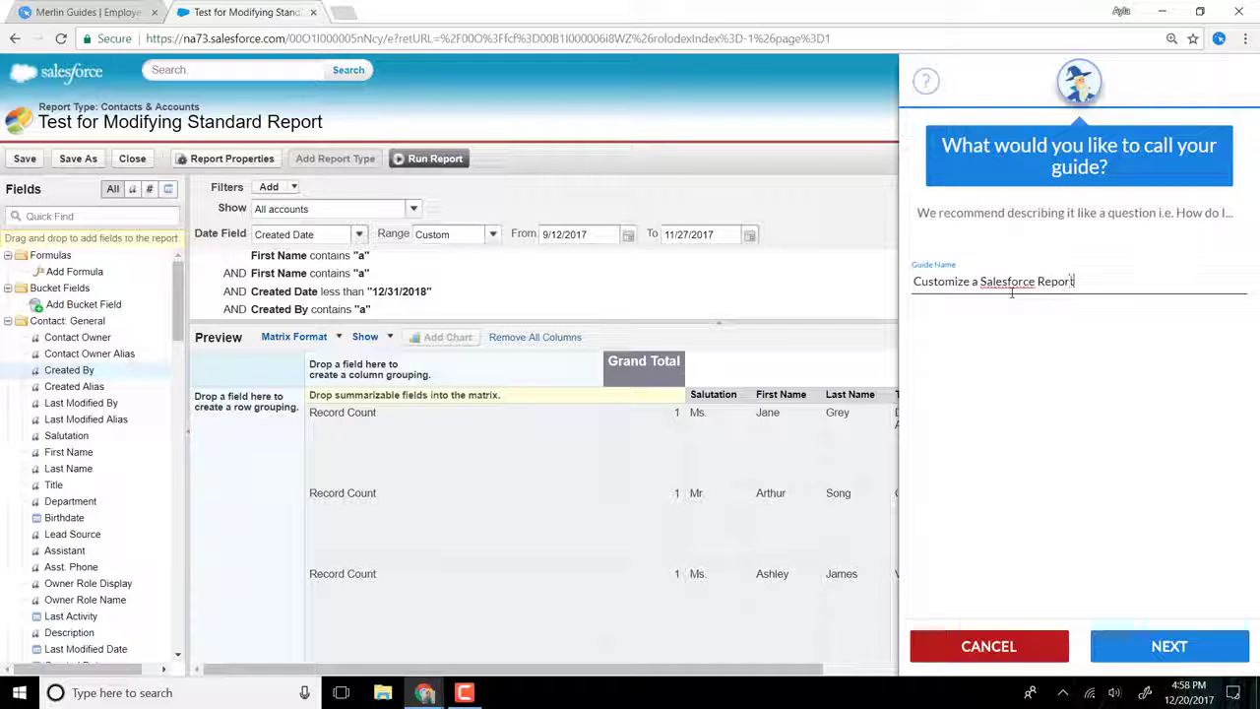
pyautogui.click(1128, 650)
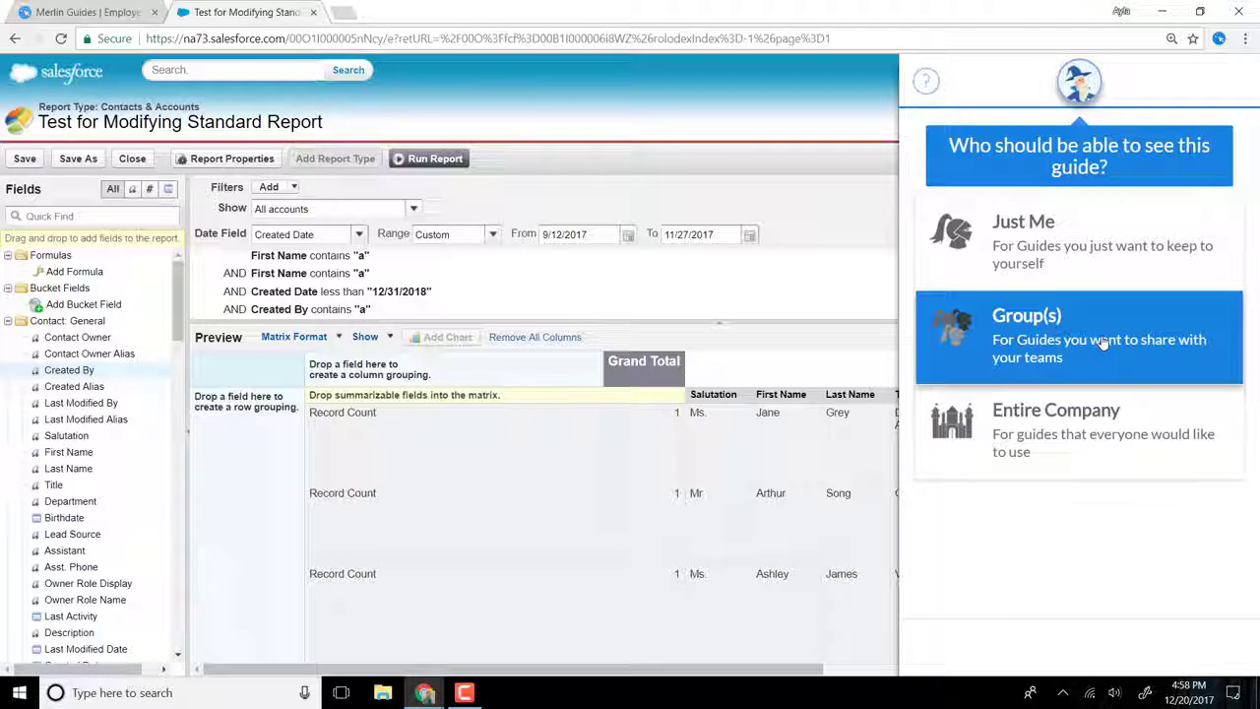
# Step: Save the guide with visibility for the Entire Company and return to the guides list
pyautogui.click(1107, 447)
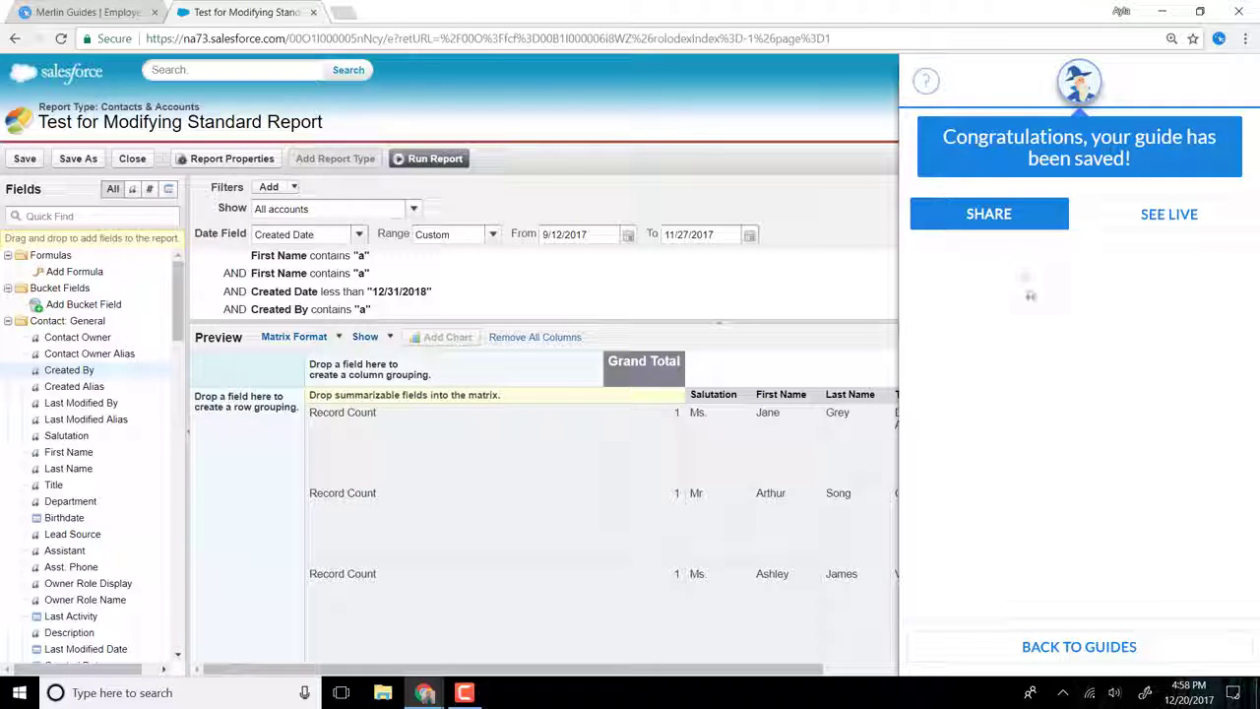
pyautogui.click(1103, 646)
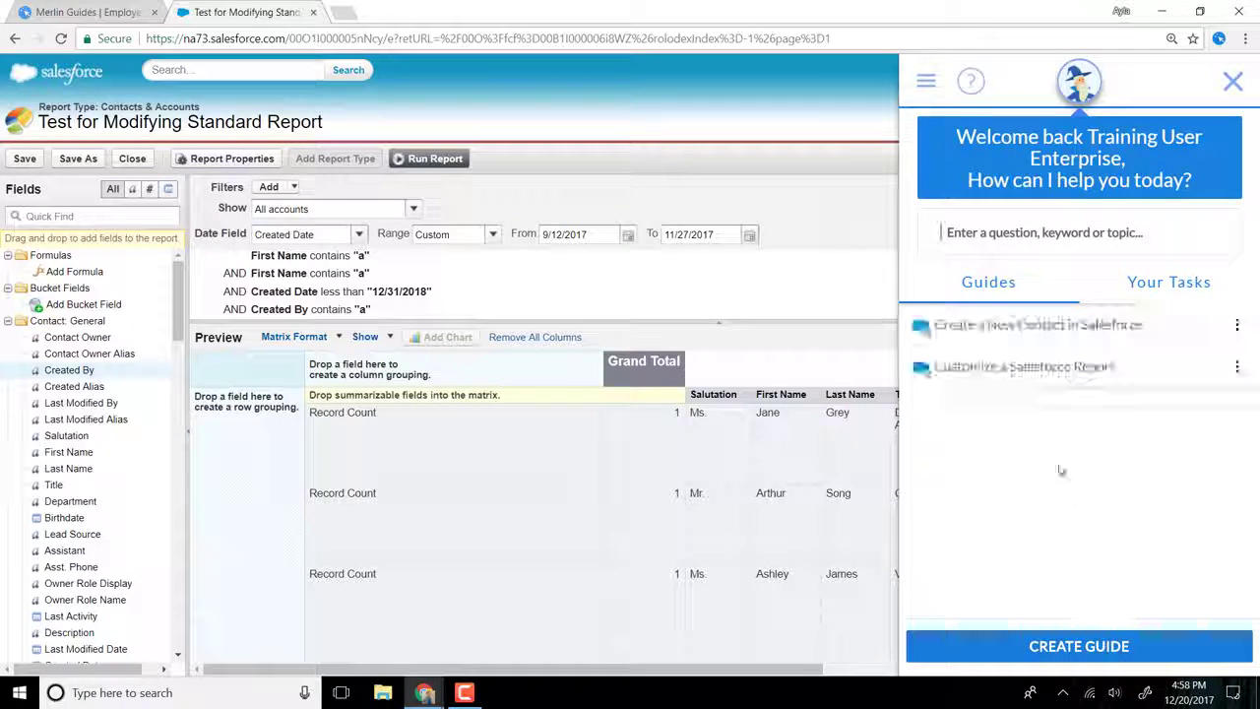